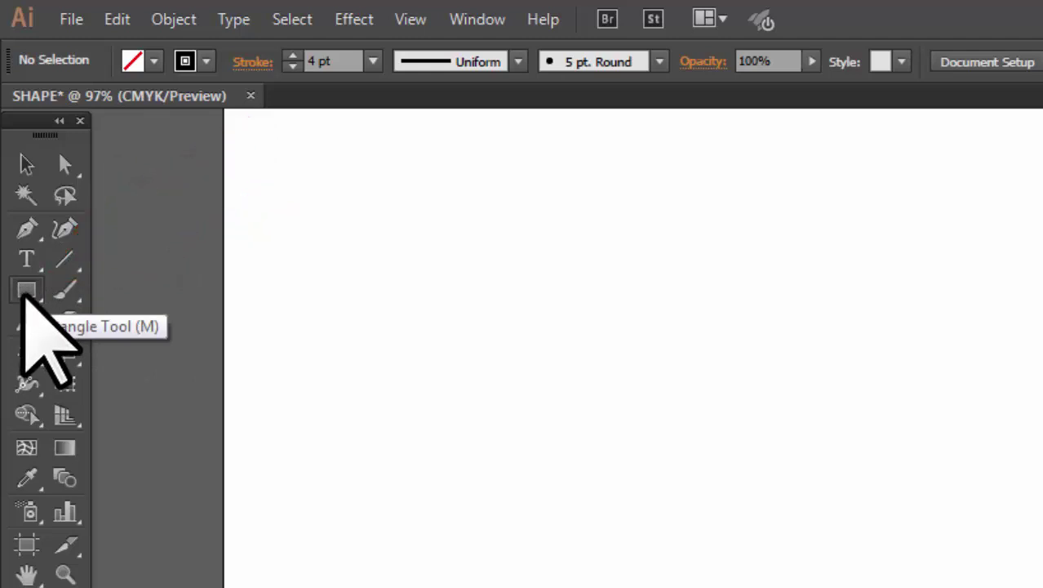
# Step: Activate the Rectangle tool and show its flyout of Rectangle, Rounded Rectangle, Ellipse, Polygon, Star and Flare tools
pyautogui.click(26, 163)
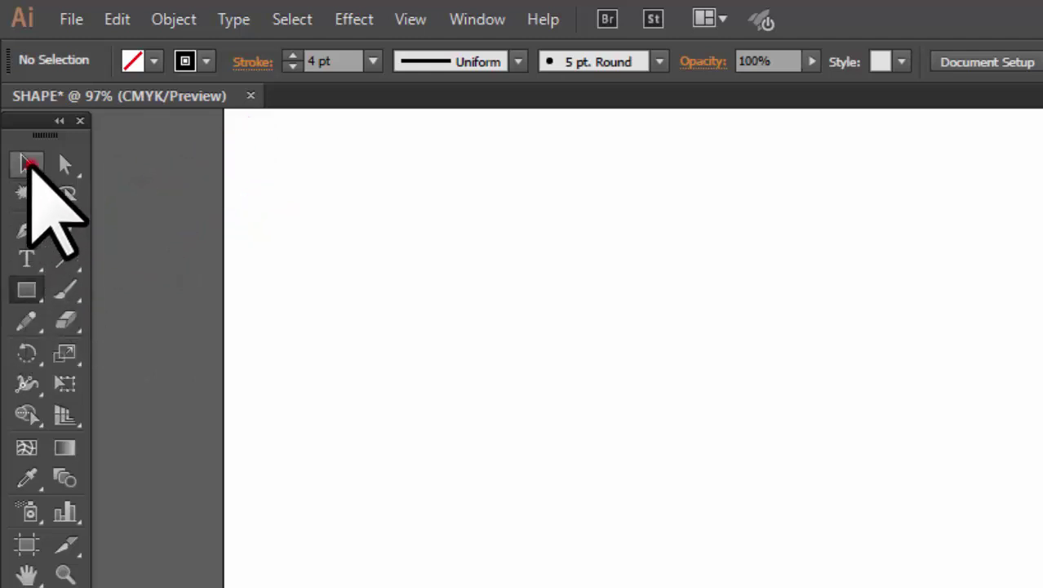
pyautogui.press('m')
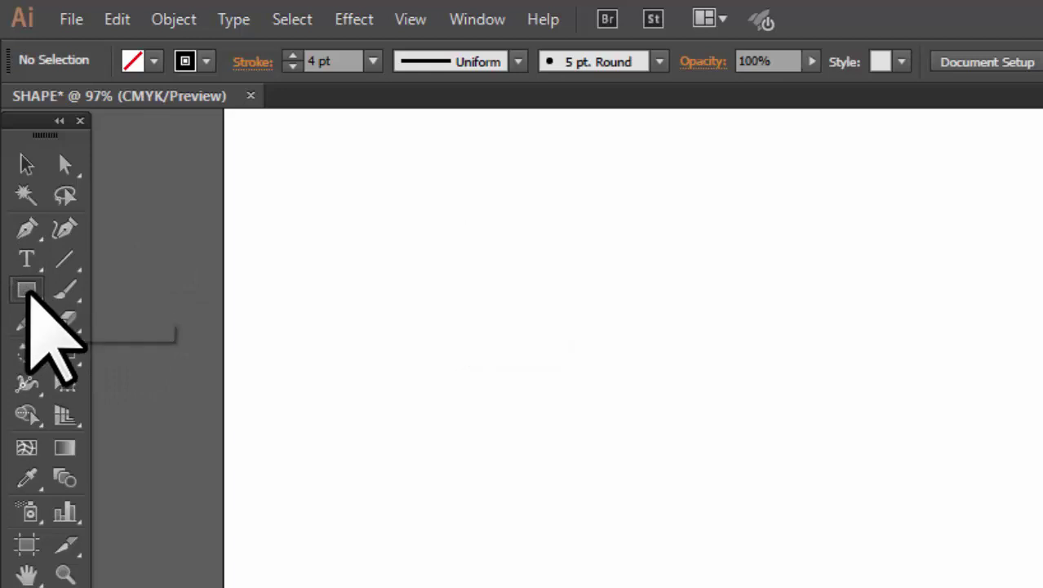
pyautogui.click(27, 290)
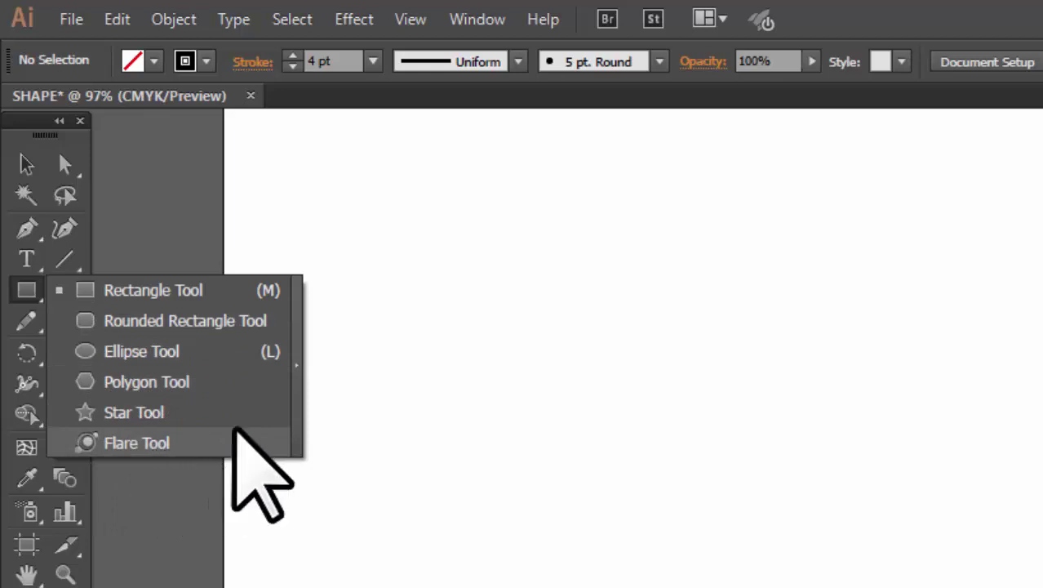
# Step: Tear the shape tool flyout off into a floating panel, reposition it and try the Star tool
pyautogui.click(111, 320)
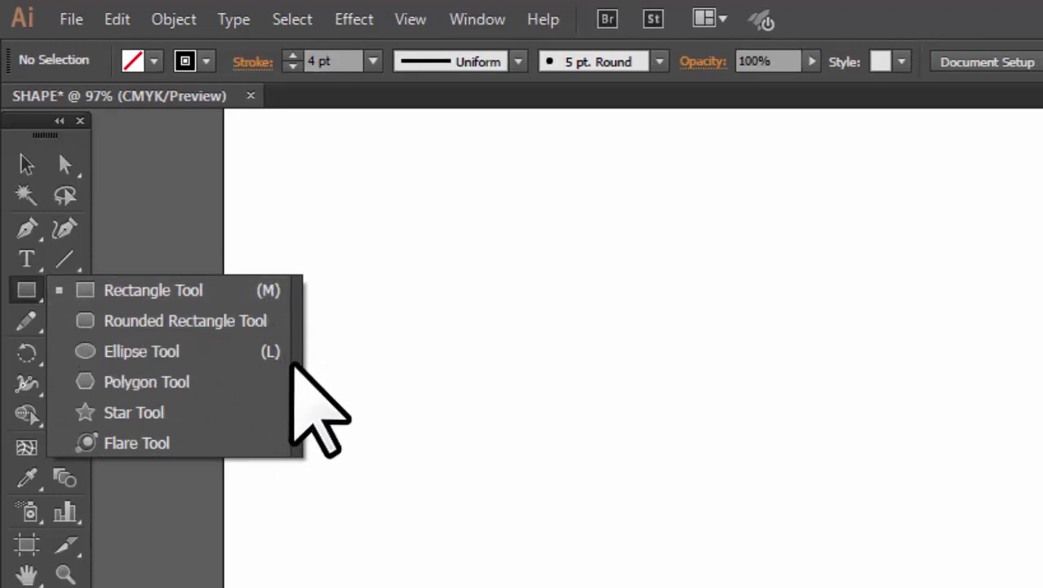
pyautogui.click(296, 361)
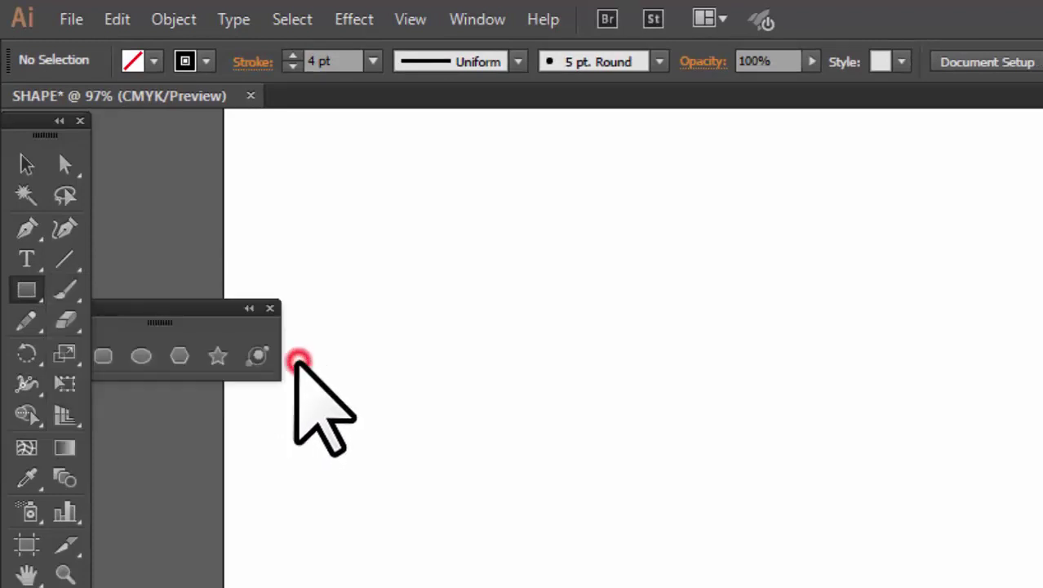
pyautogui.moveTo(210, 303); pyautogui.dragTo(324, 144)
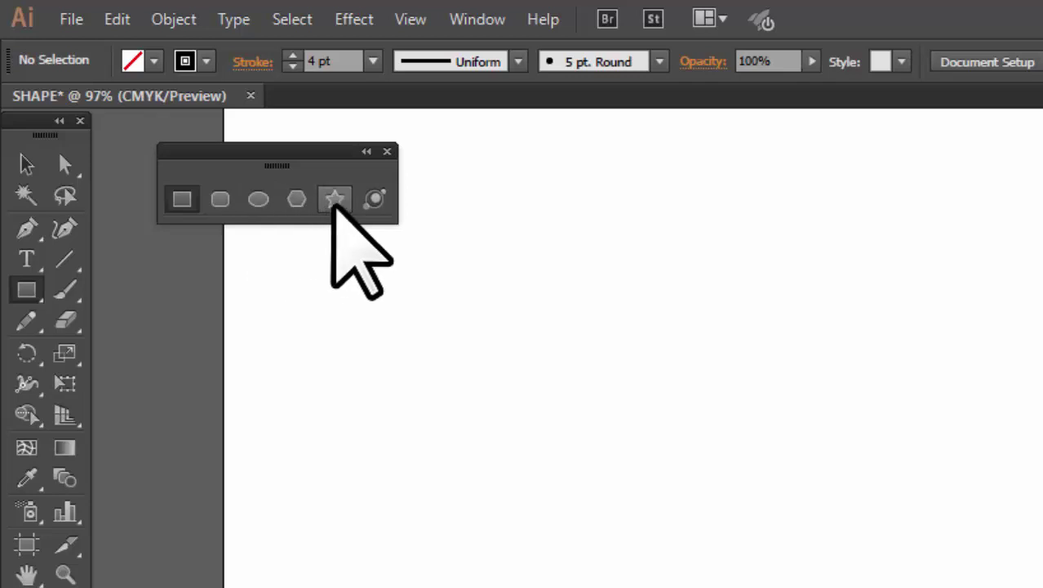
pyautogui.click(334, 200)
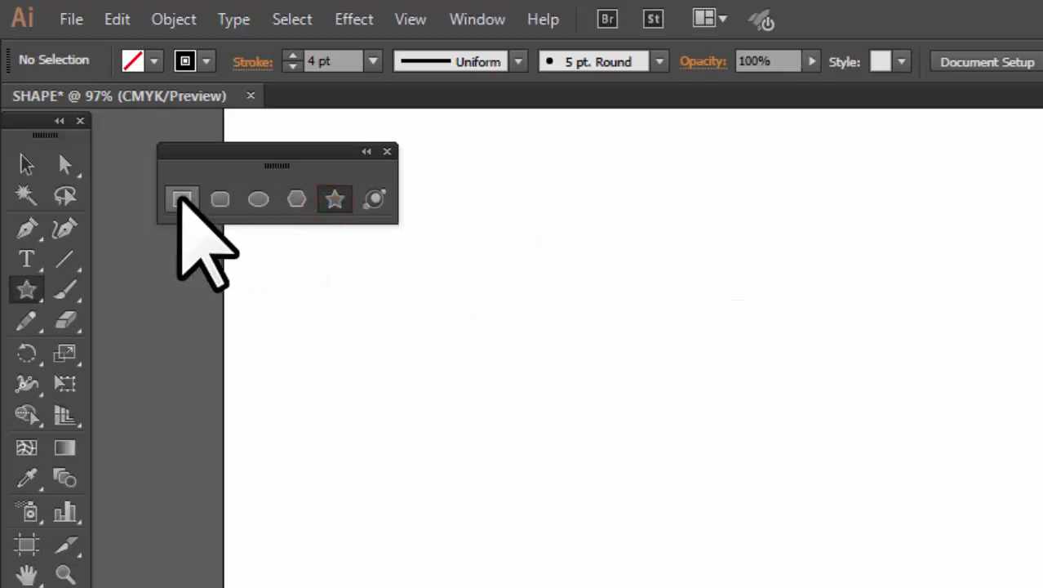
pyautogui.click(181, 200)
pyautogui.click(387, 151)
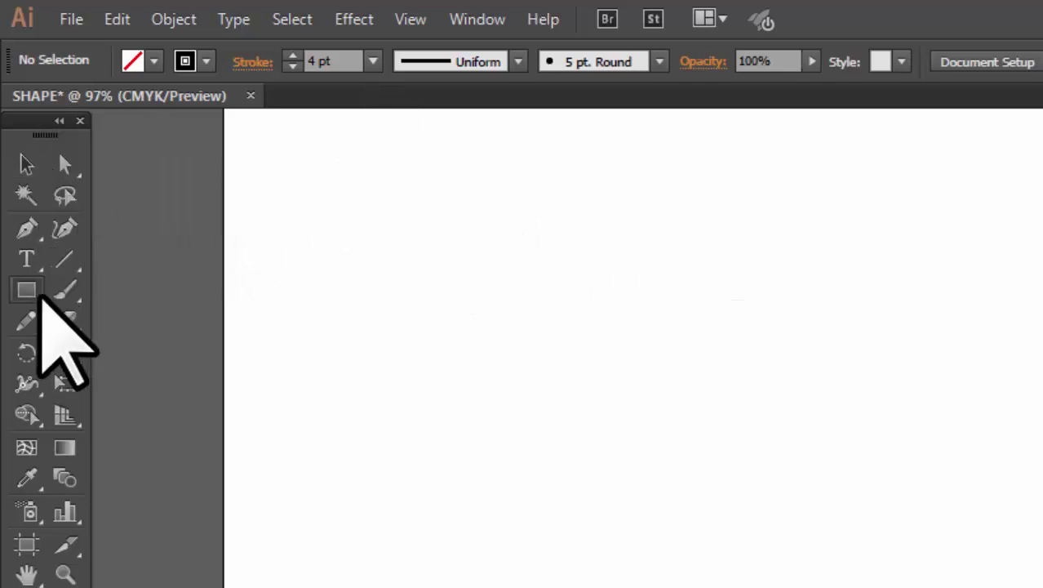
# Step: Tear the shape tools off again and leave the Rectangle tool active
pyautogui.moveTo(38, 294); pyautogui.dragTo(294, 365)
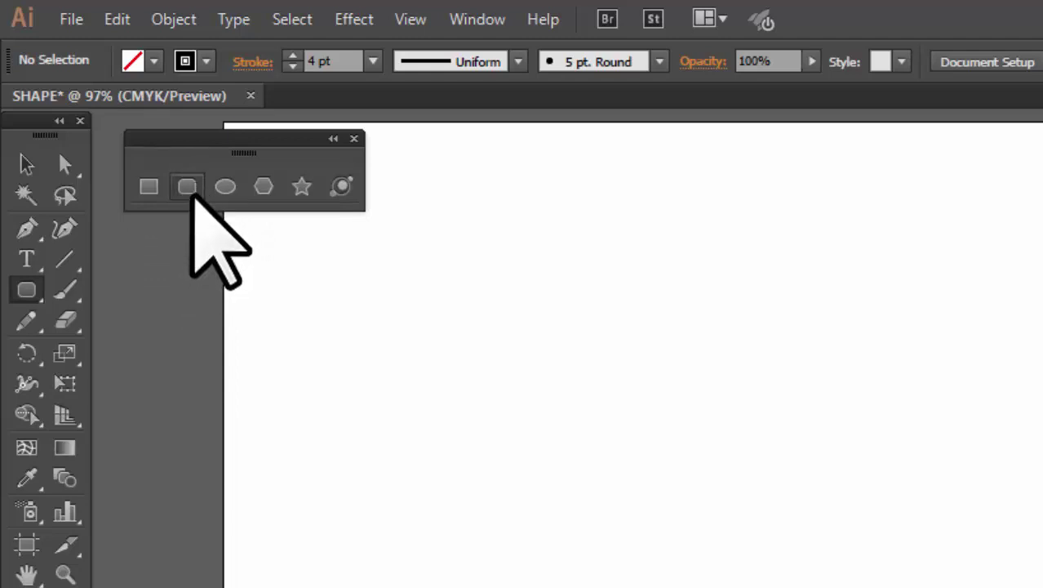
pyautogui.click(225, 186)
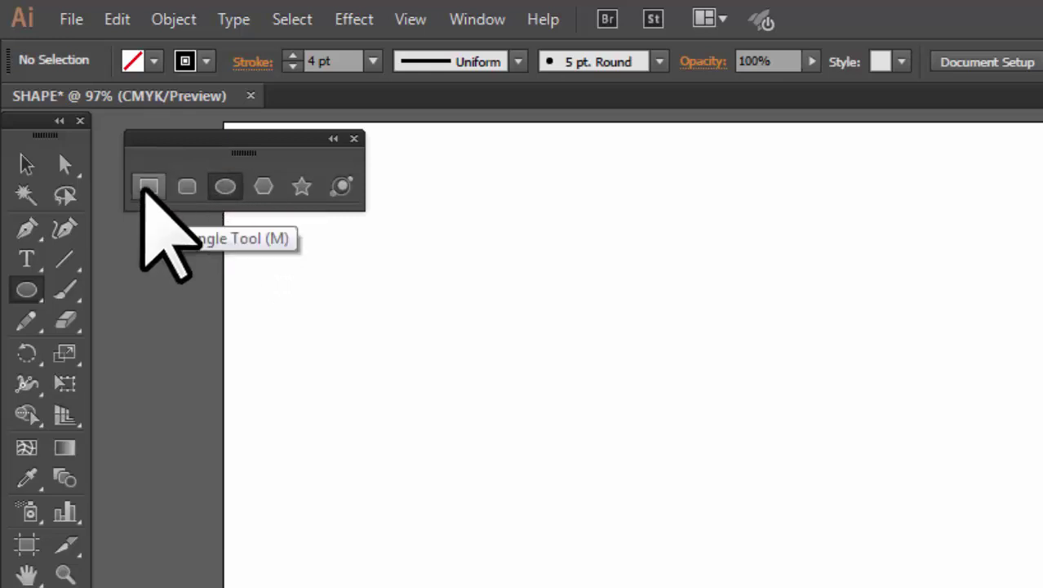
pyautogui.click(145, 187)
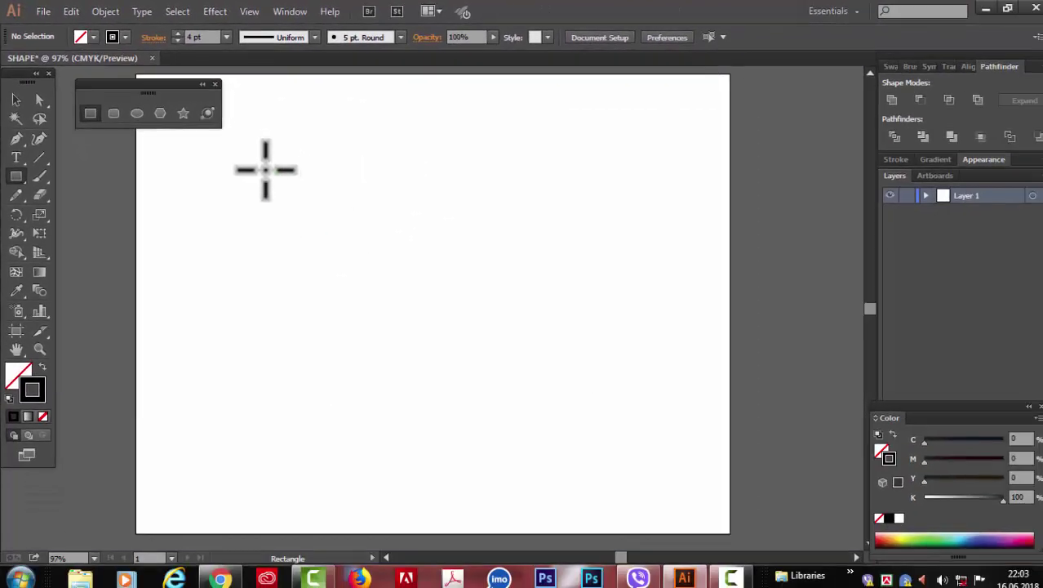
# Step: Draw a 222.423 × 214.433 pt black-outlined rectangle and move it right toward the page centre
pyautogui.moveTo(266, 170); pyautogui.dragTo(464, 363)
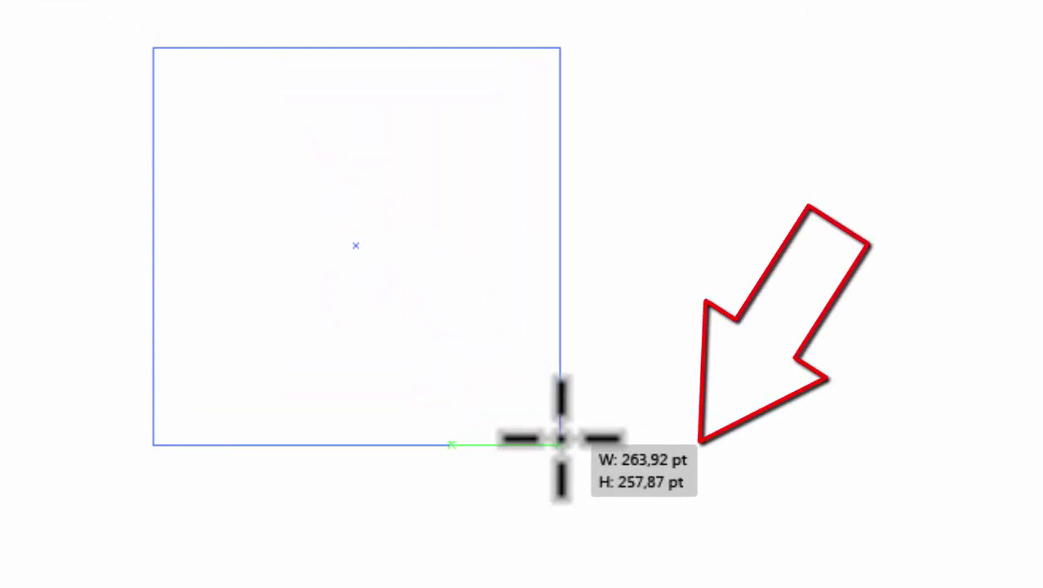
pyautogui.moveTo(560, 441)
pyautogui.mouseDown()
pyautogui.moveTo(527, 456)
pyautogui.moveTo(676, 517)
pyautogui.moveTo(518, 363)
pyautogui.moveTo(459, 261)
pyautogui.moveTo(353, 356)
pyautogui.moveTo(432, 331)
pyautogui.moveTo(433, 342)
pyautogui.mouseUp()
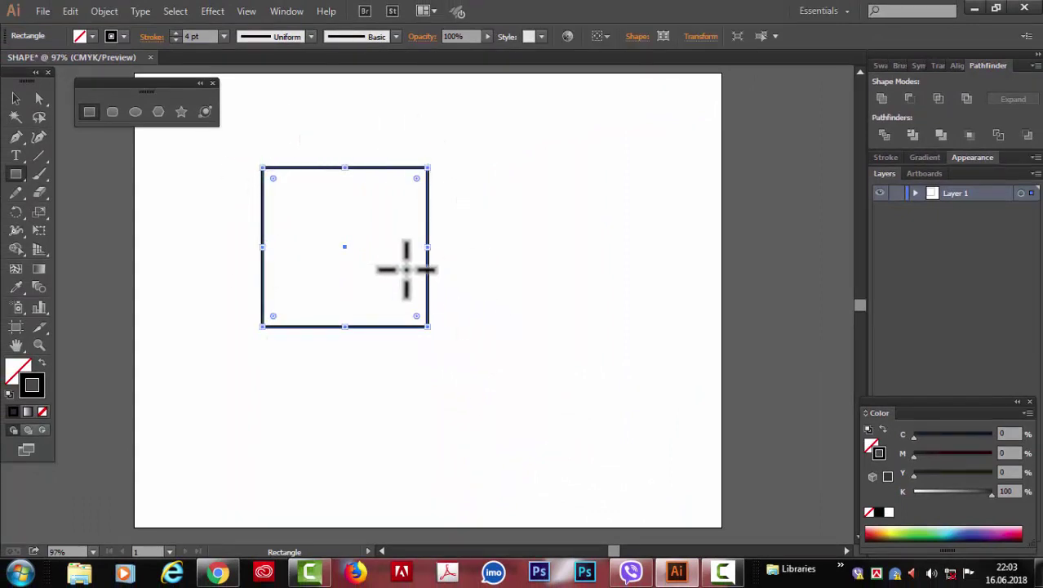
pyautogui.click(17, 98)
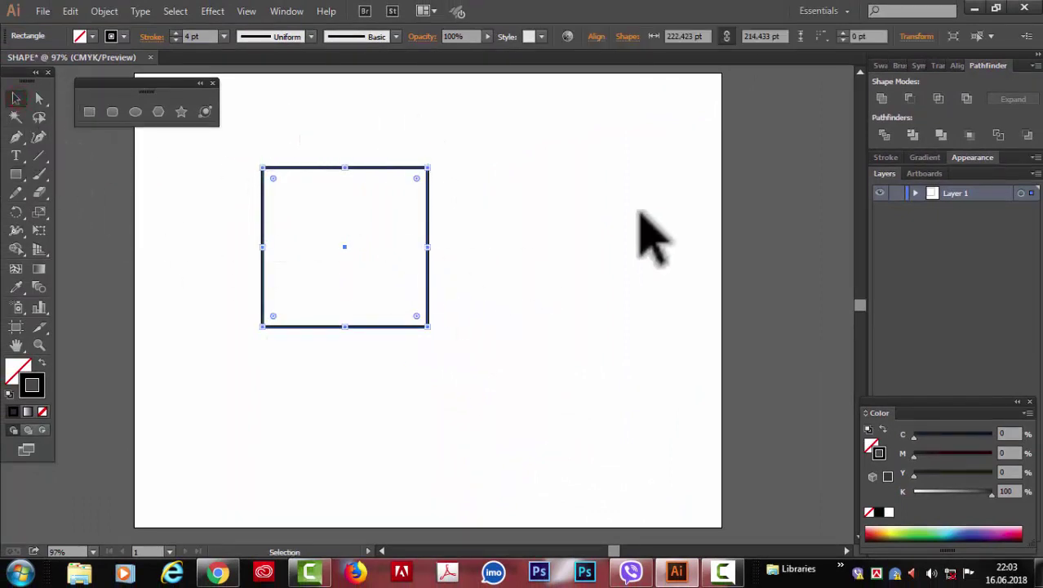
pyautogui.click(555, 226)
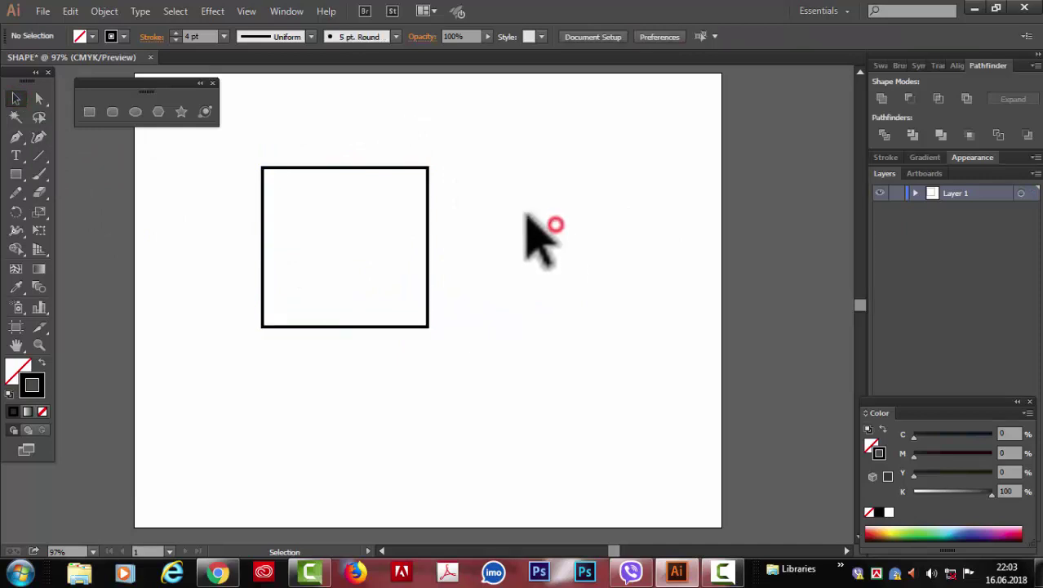
pyautogui.moveTo(376, 169); pyautogui.dragTo(566, 261)
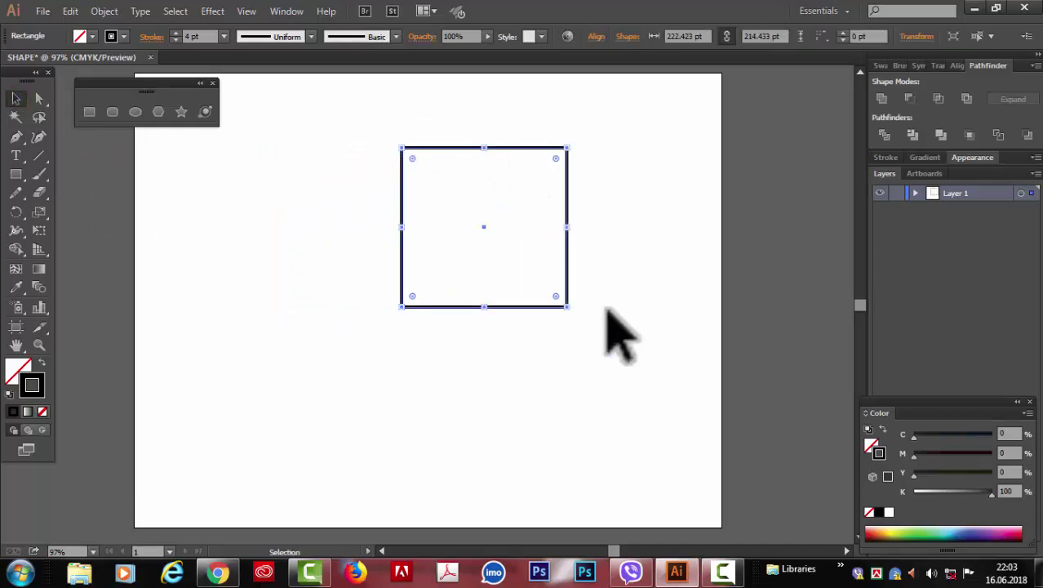
# Step: Fill the rectangle with magenta-pink from the Fill swatches
pyautogui.click(92, 37)
pyautogui.click(65, 62)
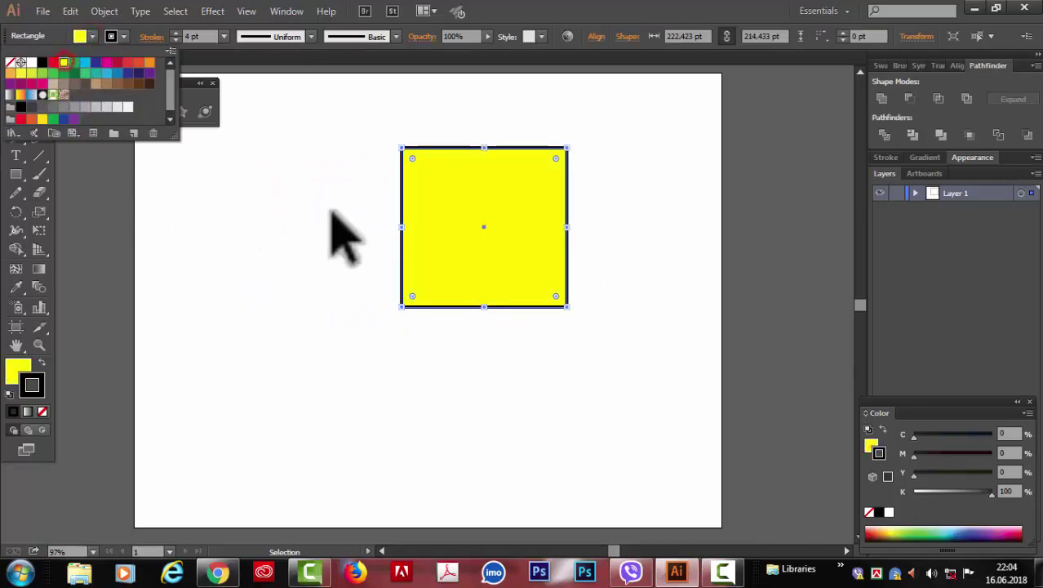
pyautogui.press('Right')
pyautogui.press('Right')
pyautogui.press('Right')
pyautogui.press('Right')
pyautogui.press('Right')
pyautogui.press('Right')
pyautogui.press('Right')
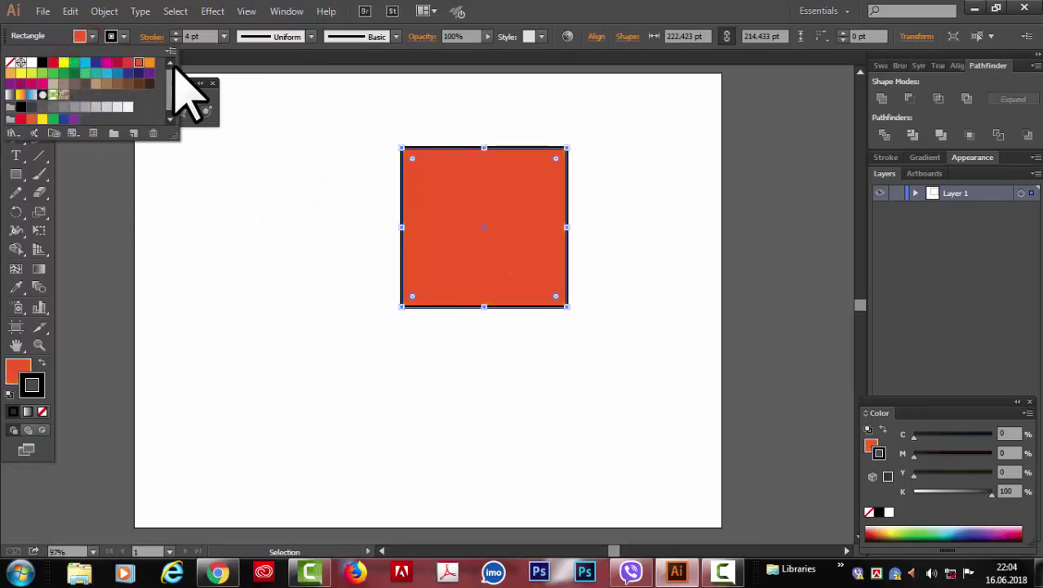
pyautogui.press('Right')
pyautogui.press('Down')
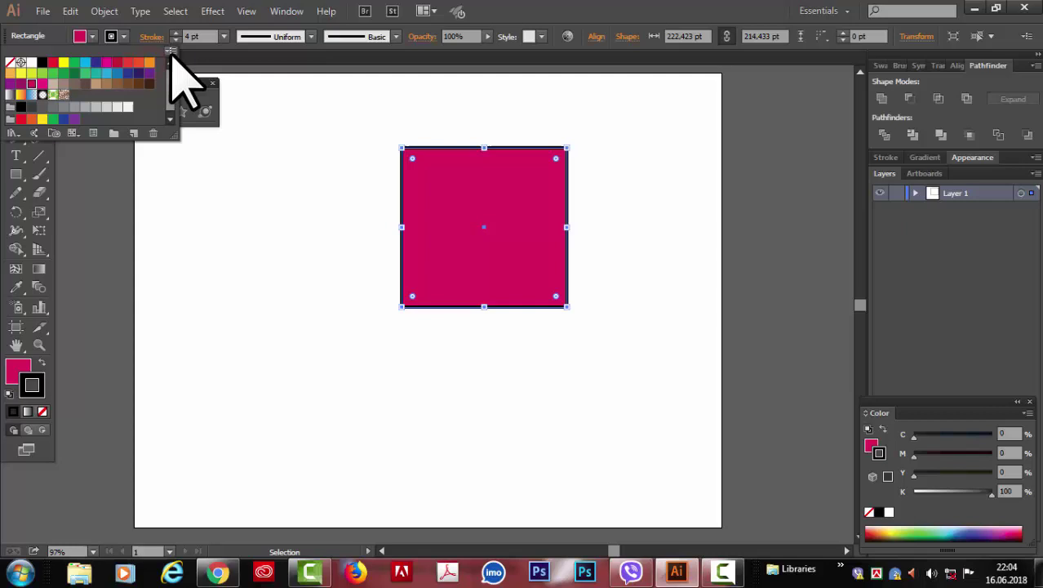
pyautogui.press('Return')
# Step: Give the rectangle a purple outline from the Stroke swatches
pyautogui.click(124, 36)
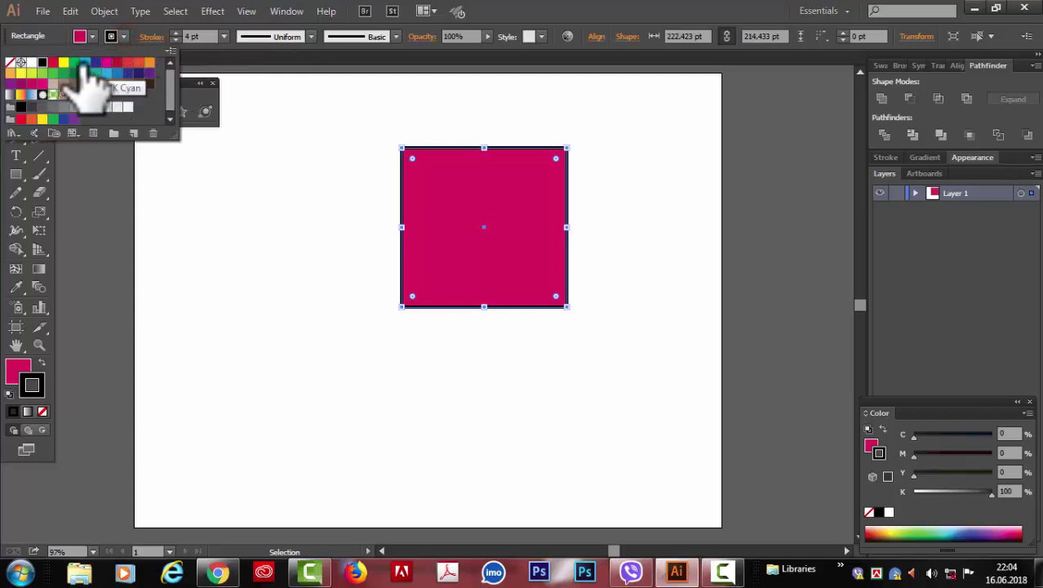
pyautogui.click(74, 63)
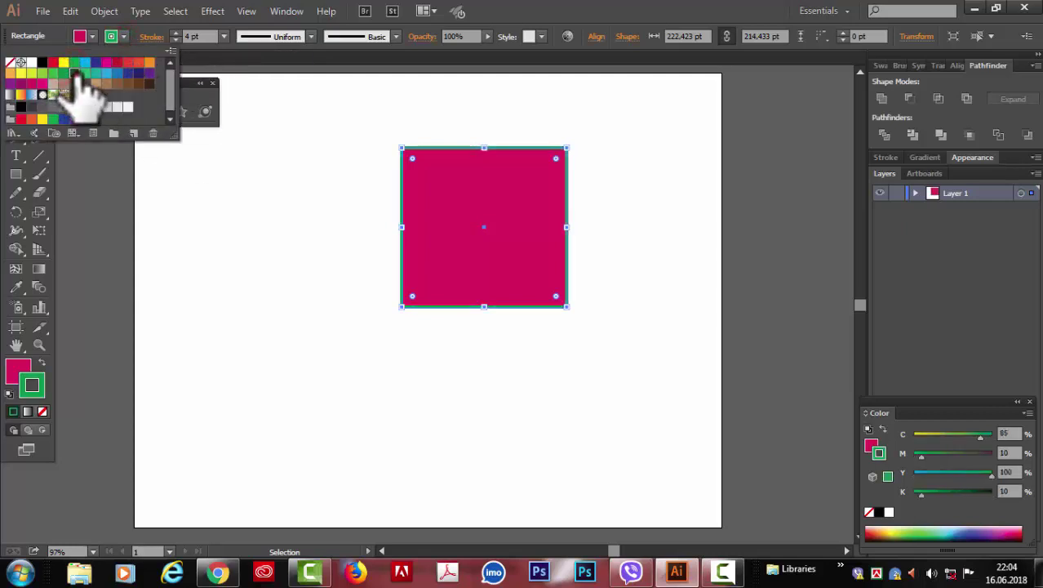
pyautogui.click(149, 73)
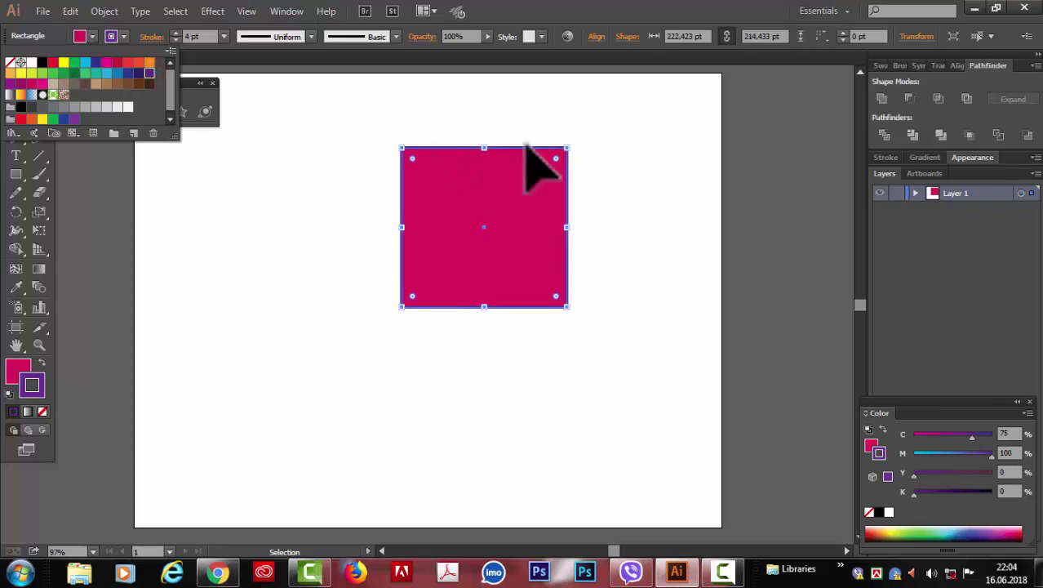
pyautogui.click(225, 69)
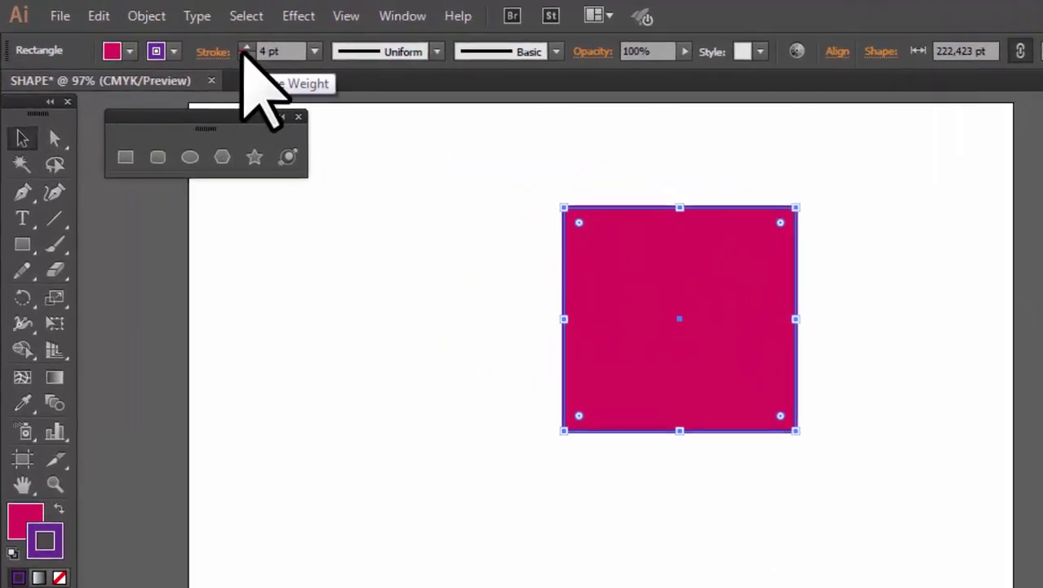
# Step: Set the outline weight to 10 pt and deselect the rectangle
pyautogui.click(173, 33)
pyautogui.click(173, 33)
pyautogui.click(173, 33)
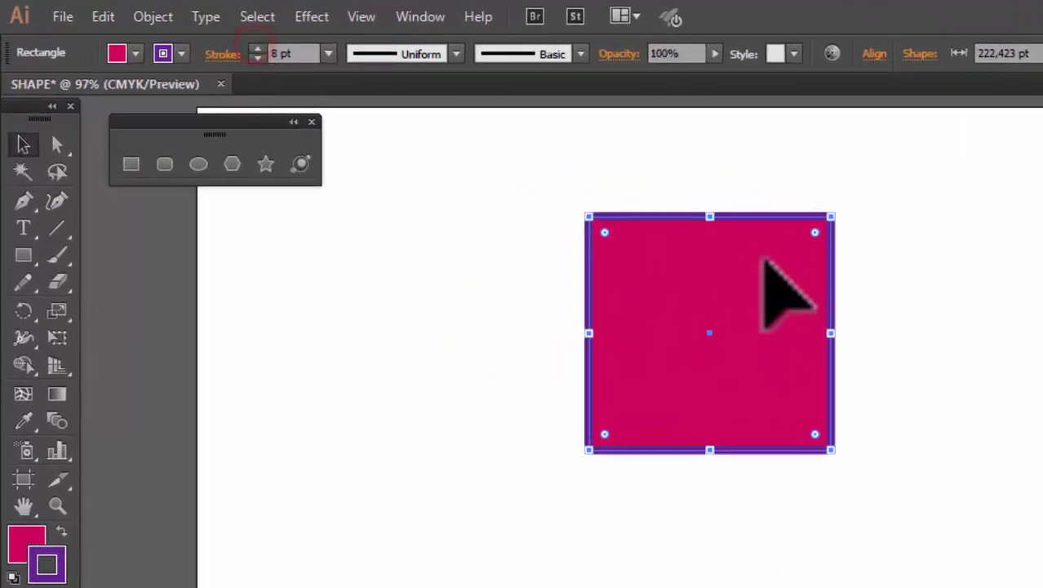
pyautogui.click(258, 59)
pyautogui.click(257, 59)
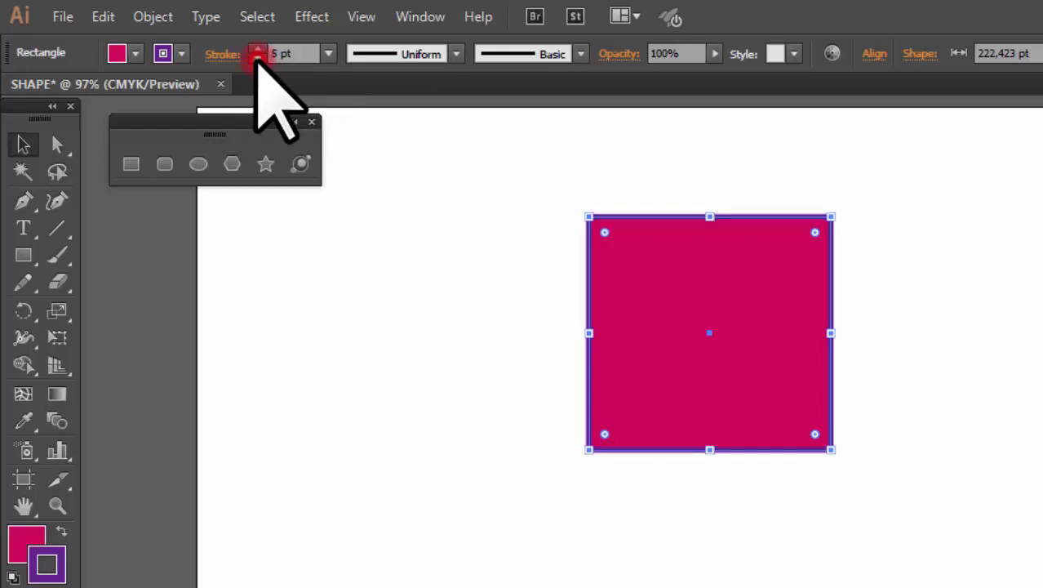
pyautogui.click(289, 54)
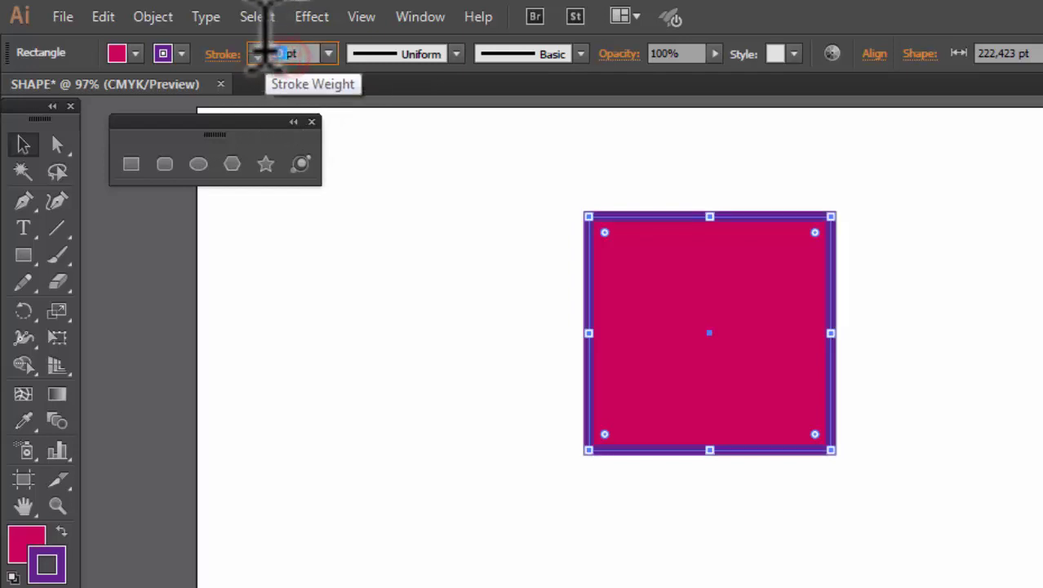
pyautogui.write('10')
pyautogui.click(510, 196)
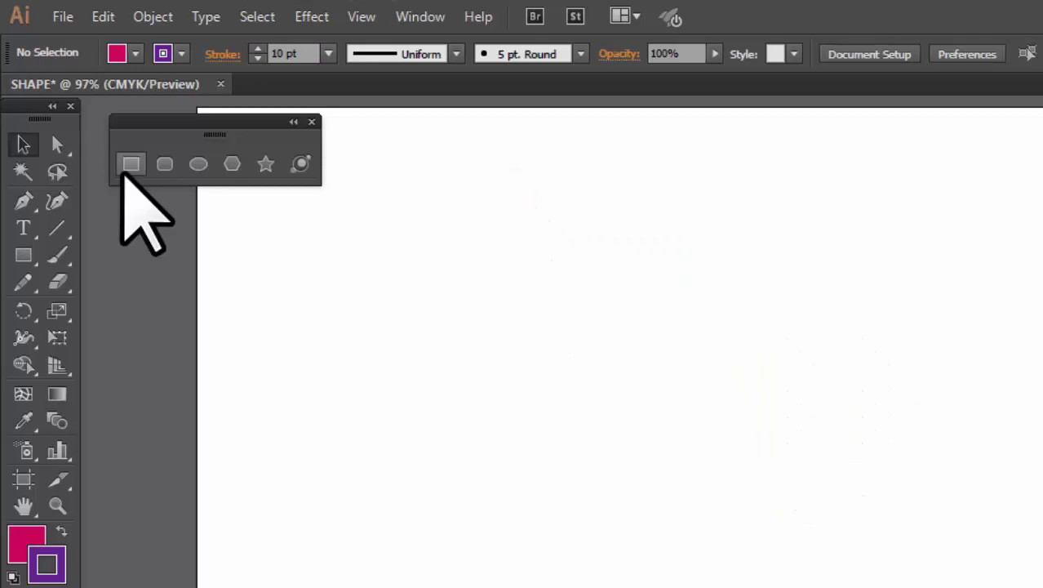
pyautogui.click(127, 162)
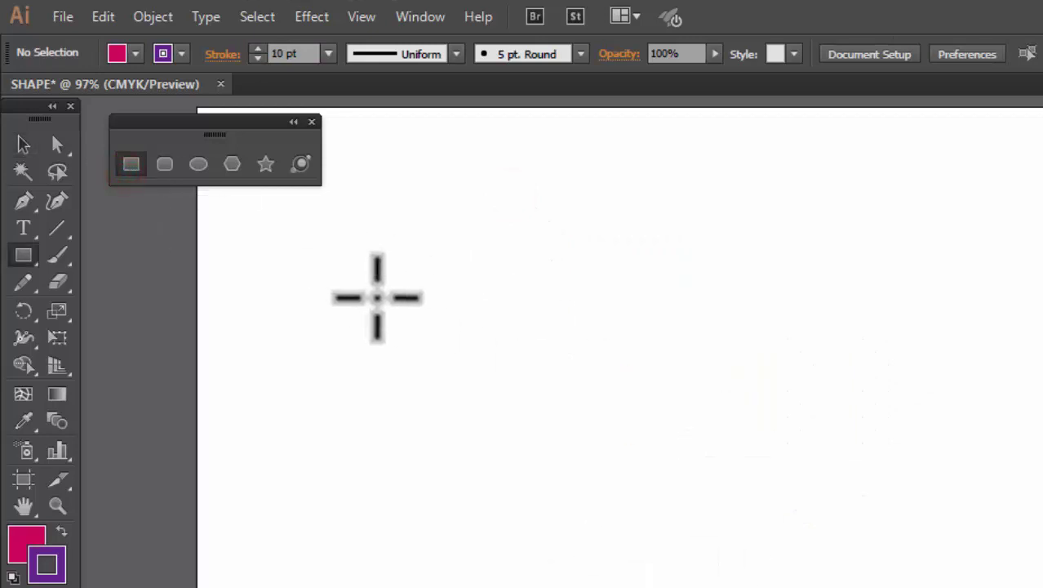
pyautogui.press('shift')
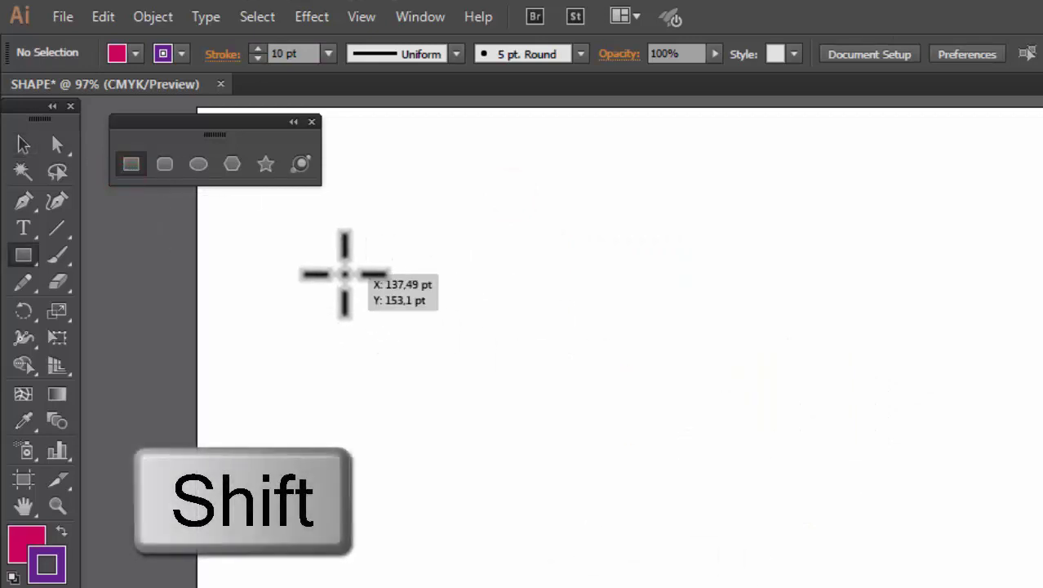
pyautogui.moveTo(326, 273); pyautogui.dragTo(491, 417)
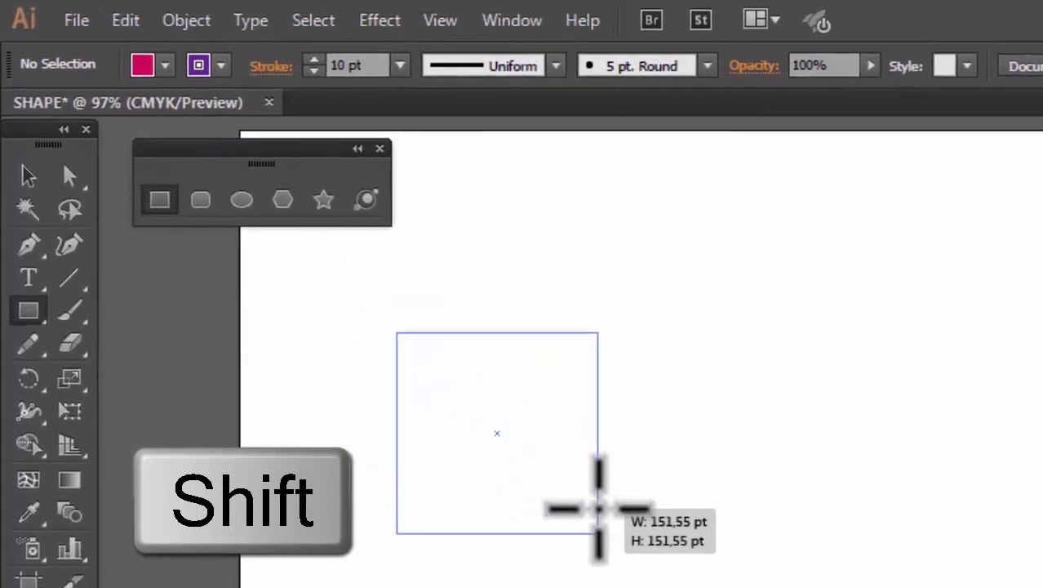
pyautogui.moveTo(598, 509); pyautogui.dragTo(649, 576)
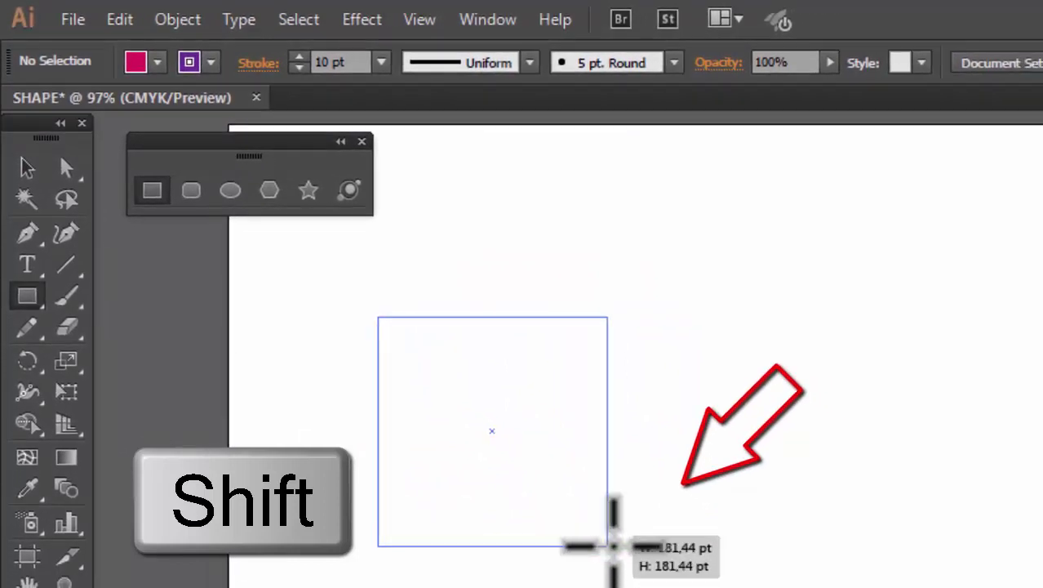
pyautogui.moveTo(613, 546); pyautogui.dragTo(662, 587)
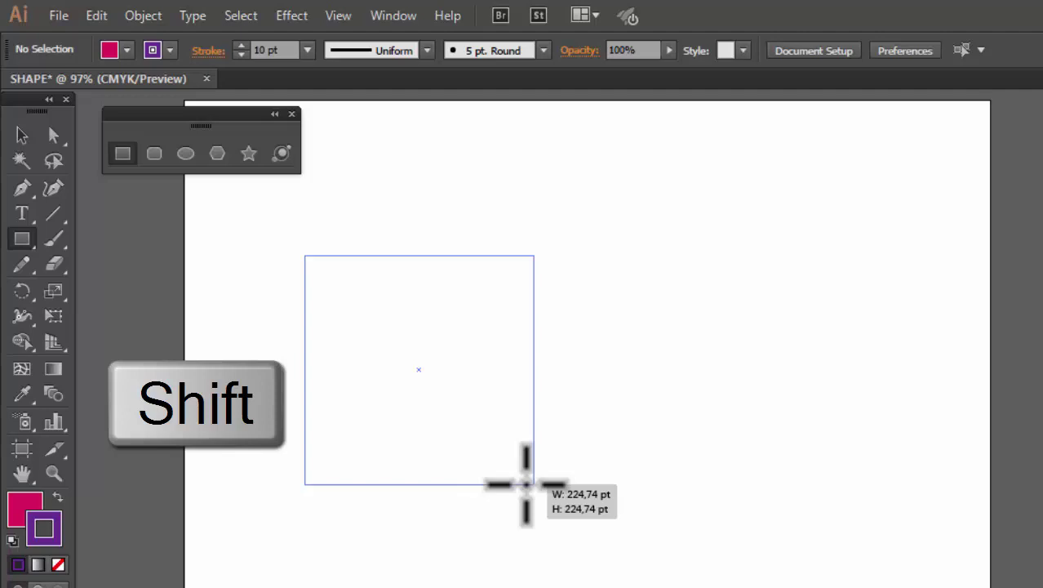
pyautogui.moveTo(526, 485); pyautogui.dragTo(497, 392)
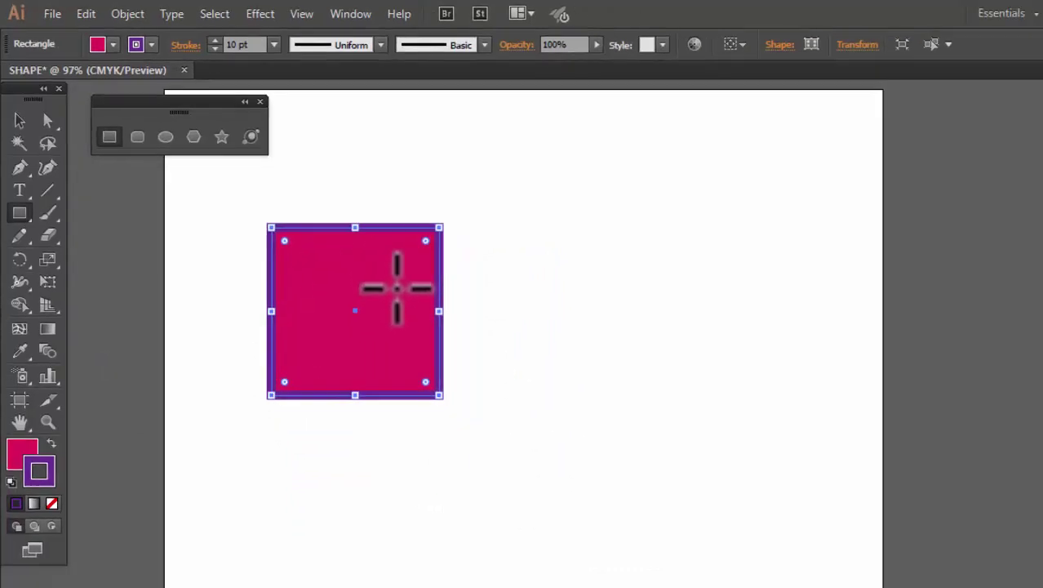
pyautogui.press('Delete')
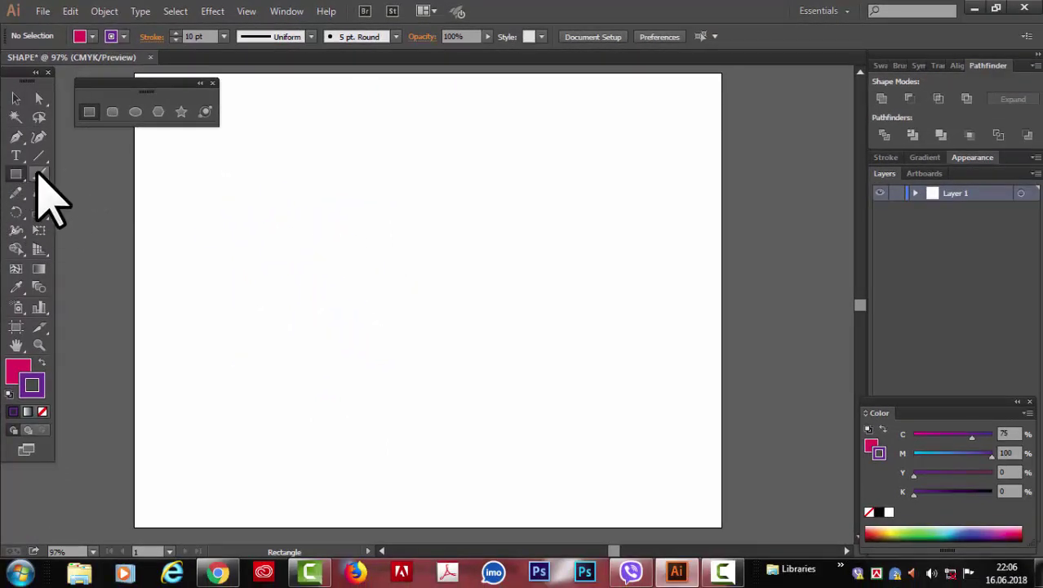
# Step: With fill set to None, draw a 220.62 pt thin purple square outward from the marked centre
pyautogui.click(39, 173)
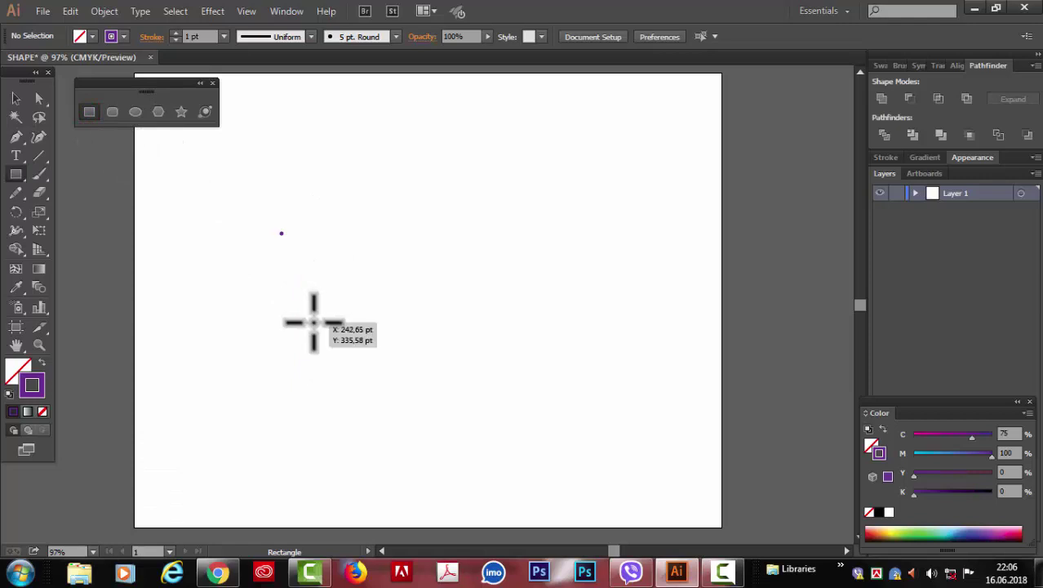
pyautogui.hotkey('shift', 'alt')
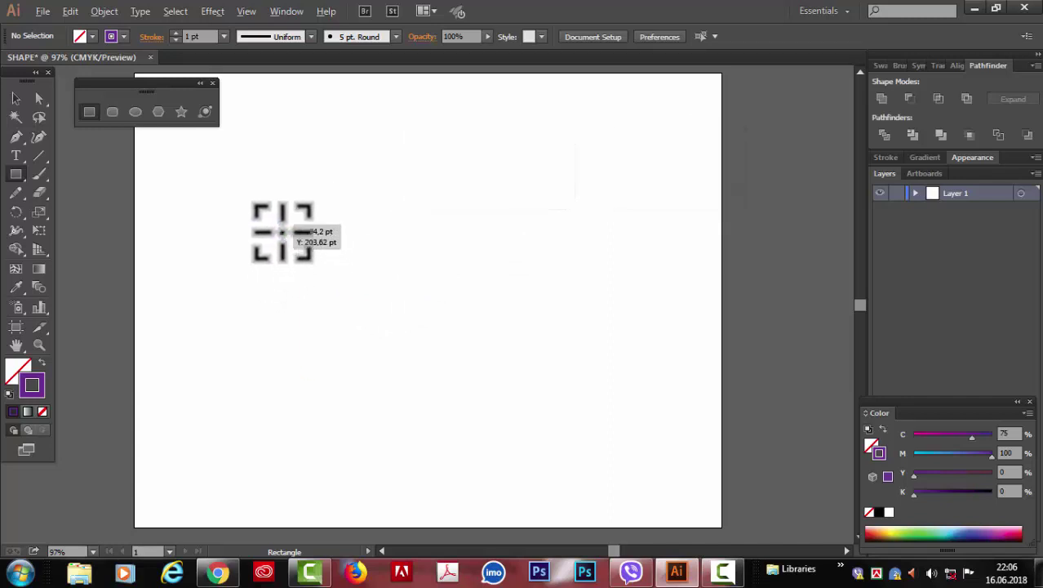
pyautogui.click(281, 232)
pyautogui.click(692, 213)
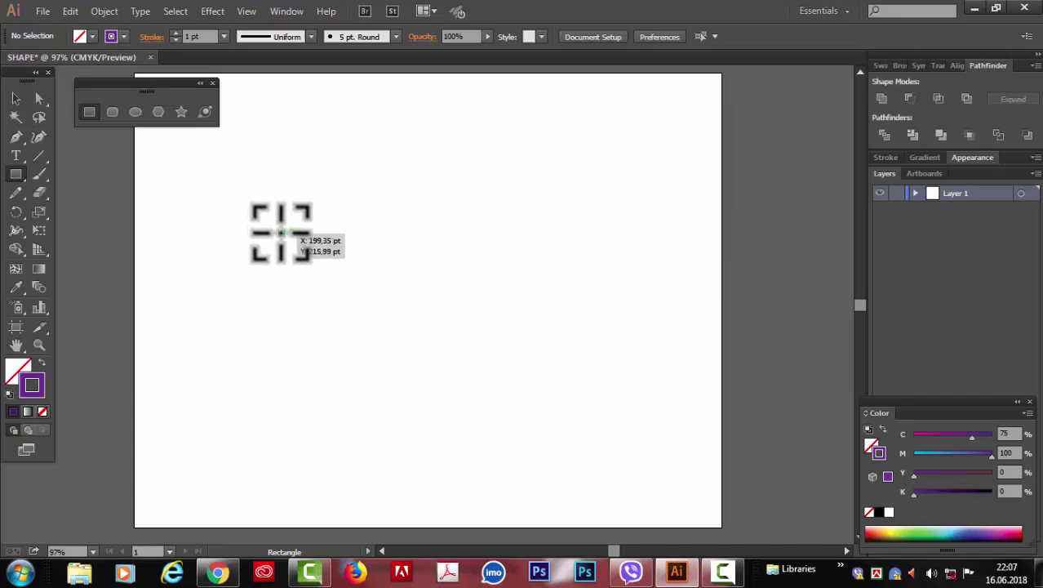
pyautogui.moveTo(282, 233); pyautogui.dragTo(345, 315)
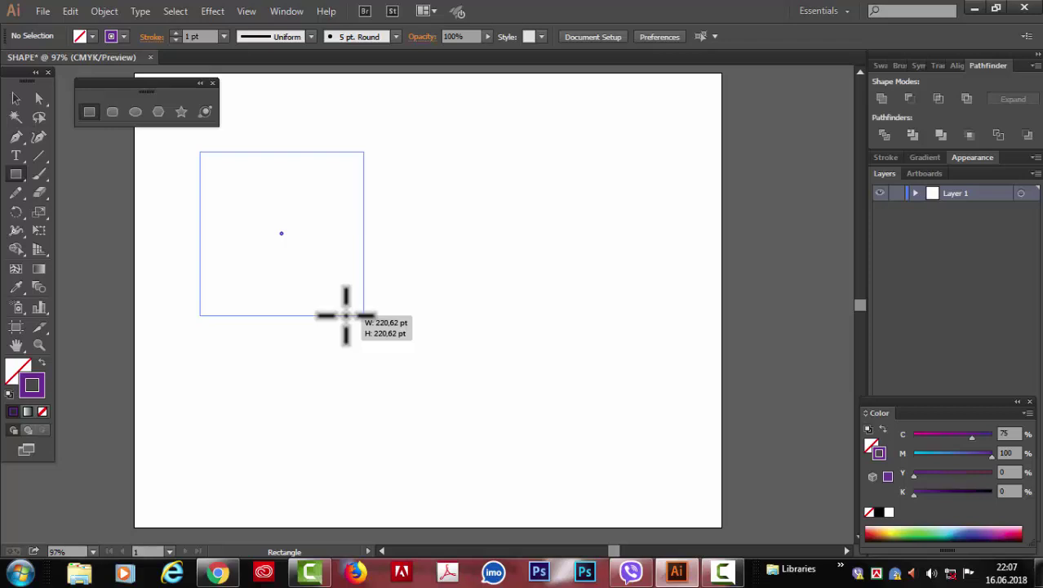
pyautogui.moveTo(346, 315); pyautogui.dragTo(345, 315)
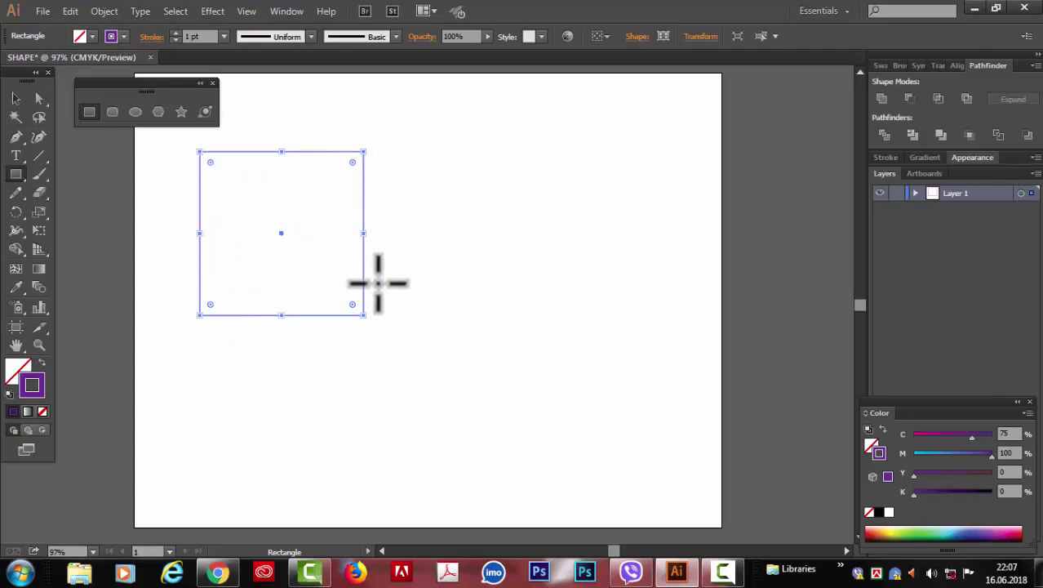
pyautogui.click(16, 99)
pyautogui.click(480, 230)
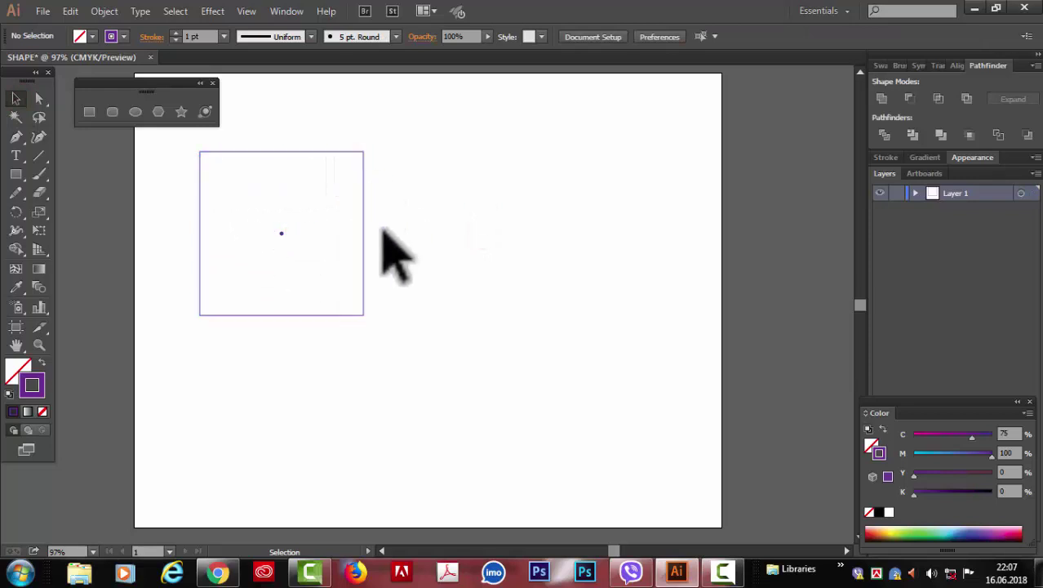
# Step: Undo the square and draw a larger practice square out from the centre point
pyautogui.hotkey('ctrl', 'z')
pyautogui.click(88, 112)
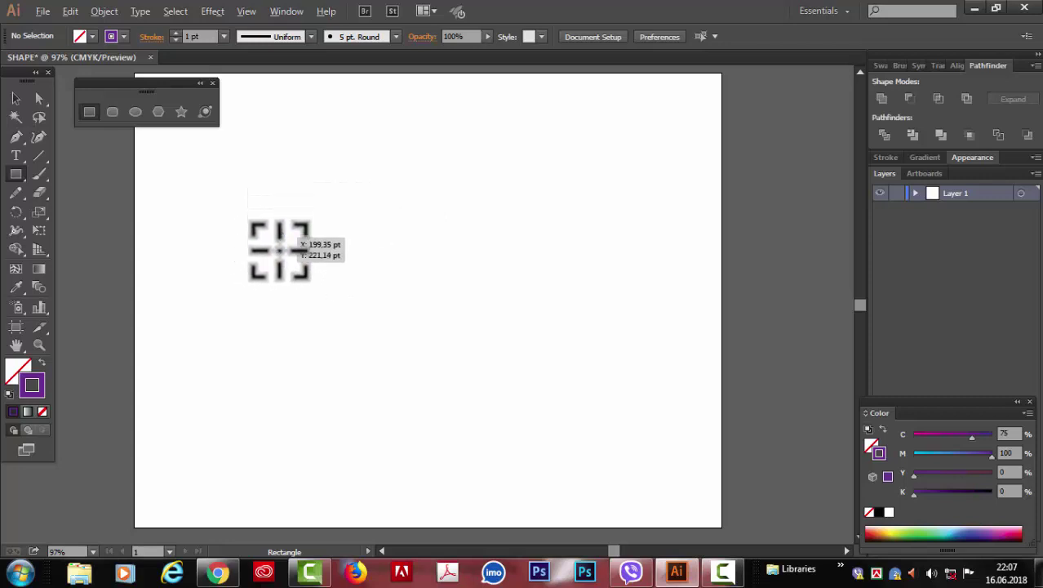
pyautogui.moveTo(281, 232); pyautogui.dragTo(367, 309)
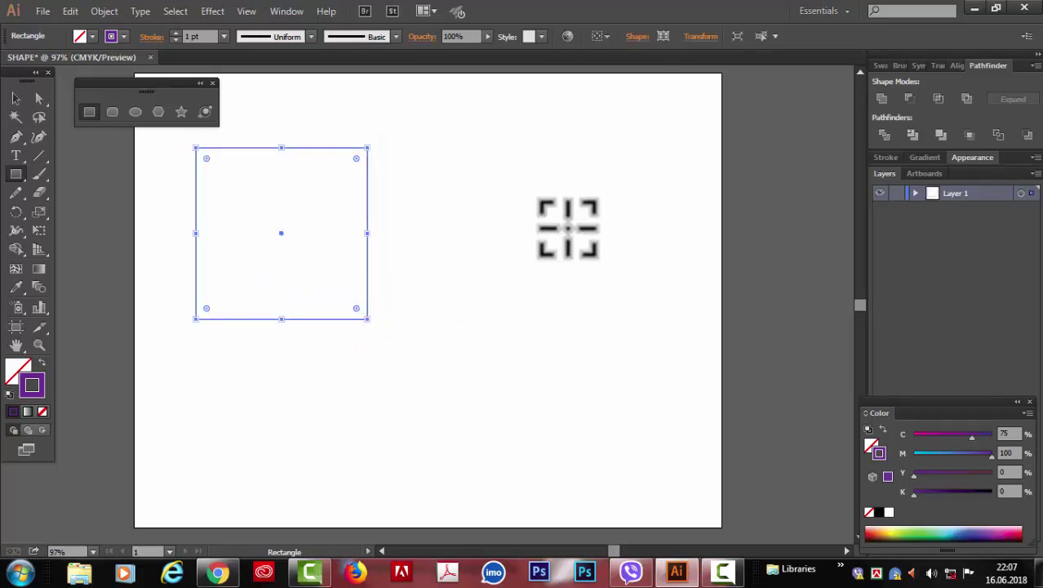
pyautogui.press('v')
pyautogui.click(303, 279)
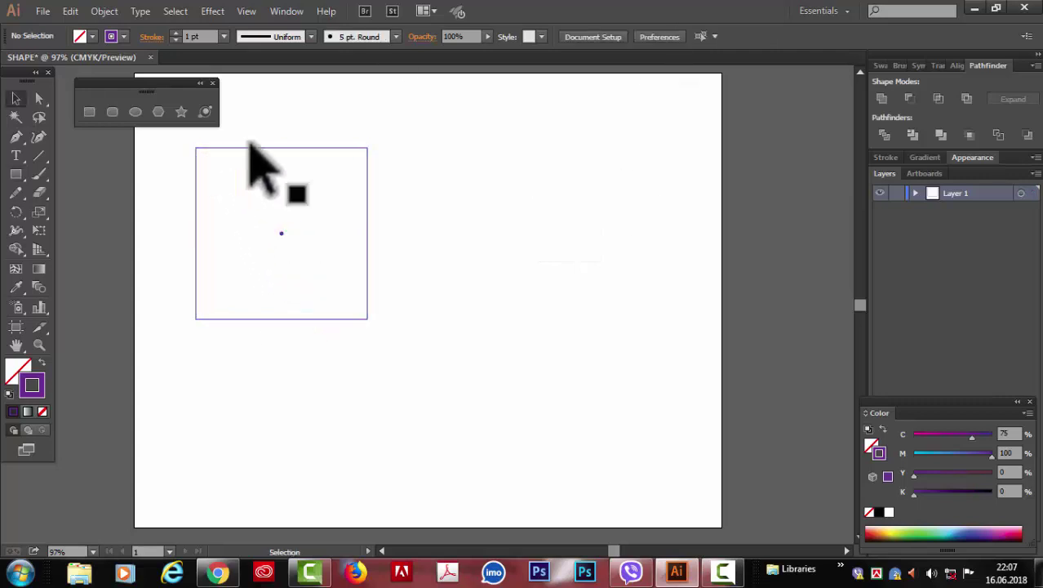
# Step: Alt-draw a tall 119.588 × 169.072 pt rectangle outward from the centre dot
pyautogui.press('m')
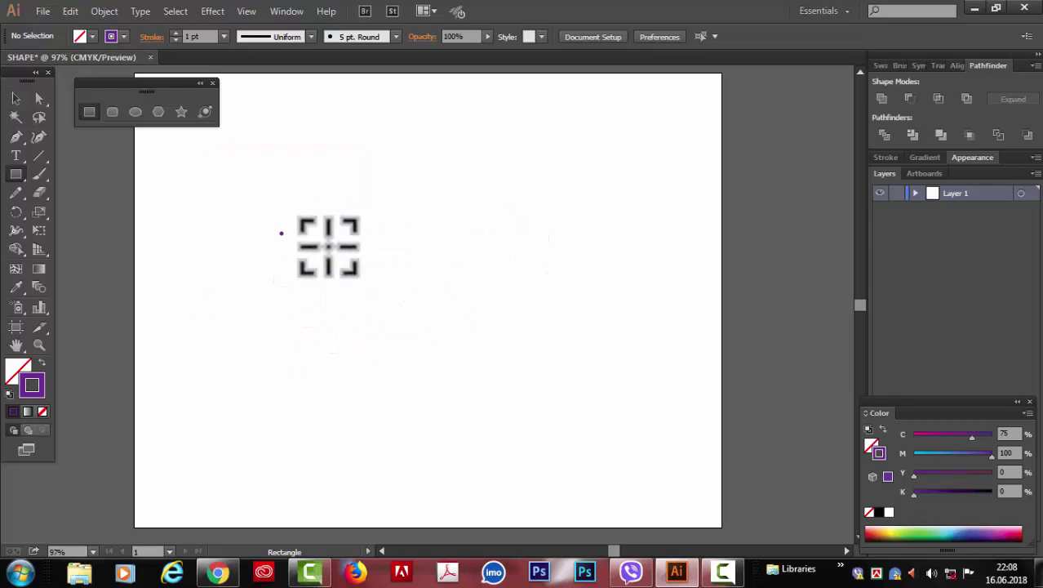
pyautogui.press('alt')
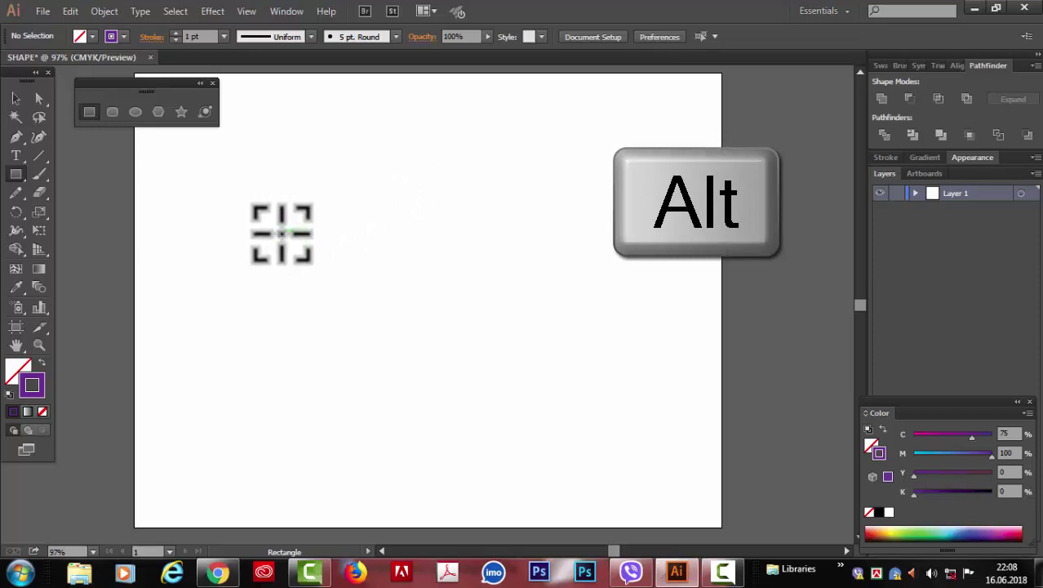
pyautogui.moveTo(282, 233)
pyautogui.mouseDown()
pyautogui.moveTo(305, 252)
pyautogui.moveTo(345, 333)
pyautogui.moveTo(401, 327)
pyautogui.moveTo(393, 268)
pyautogui.moveTo(396, 306)
pyautogui.moveTo(357, 321)
pyautogui.moveTo(383, 327)
pyautogui.moveTo(369, 333)
pyautogui.moveTo(362, 307)
pyautogui.moveTo(343, 312)
pyautogui.moveTo(340, 297)
pyautogui.moveTo(337, 308)
pyautogui.mouseUp()
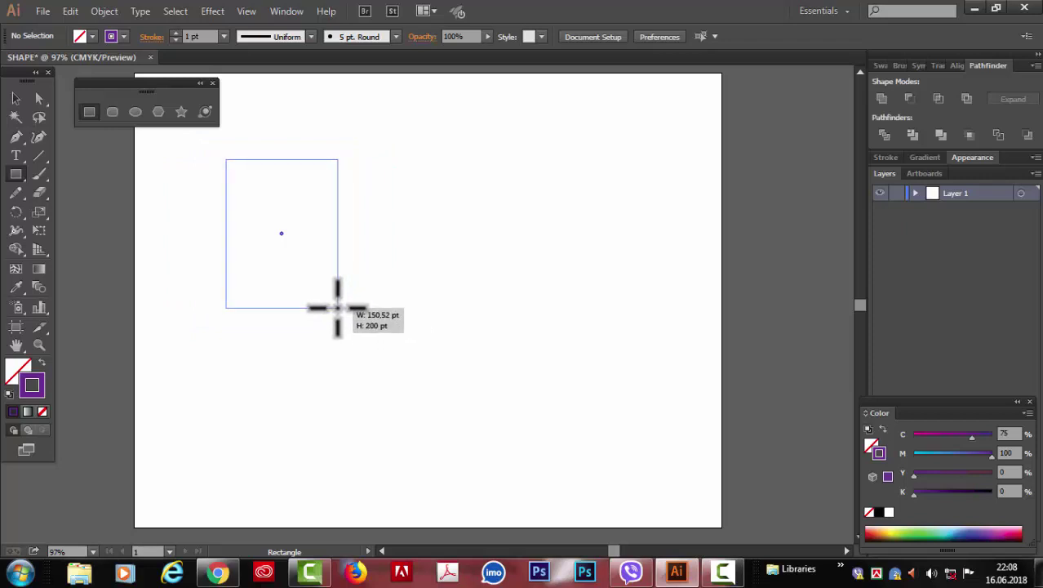
pyautogui.moveTo(337, 308)
pyautogui.mouseDown()
pyautogui.moveTo(376, 294)
pyautogui.moveTo(375, 325)
pyautogui.moveTo(344, 333)
pyautogui.moveTo(331, 305)
pyautogui.moveTo(336, 264)
pyautogui.moveTo(339, 283)
pyautogui.moveTo(326, 297)
pyautogui.mouseUp()
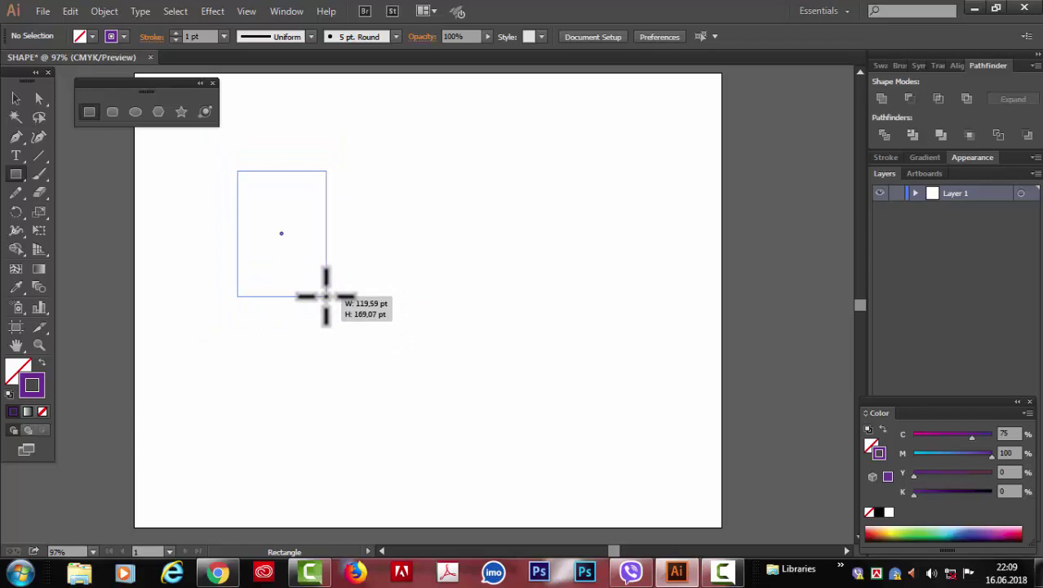
pyautogui.moveTo(327, 296); pyautogui.dragTo(327, 296)
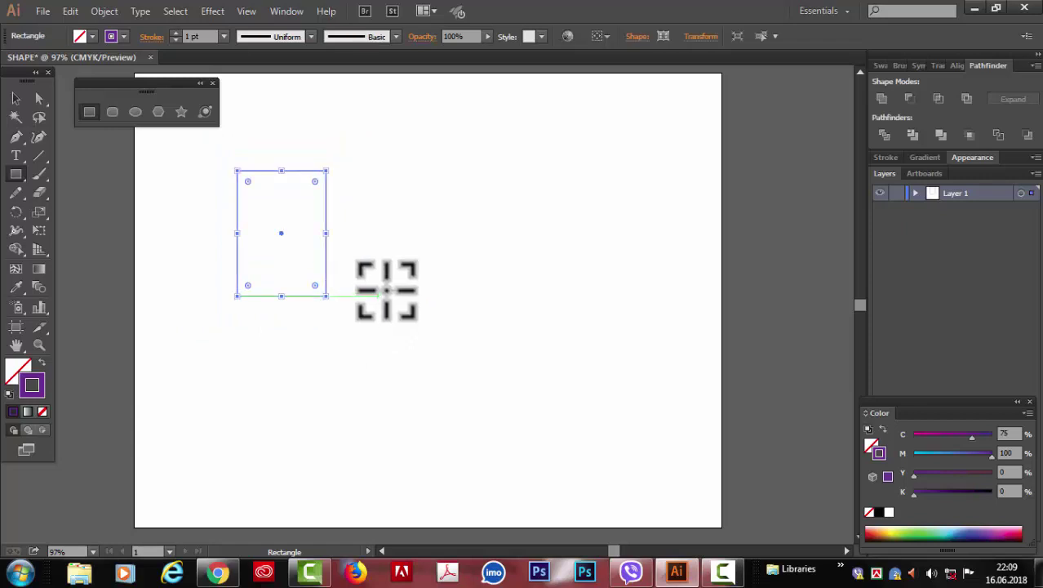
pyautogui.click(15, 98)
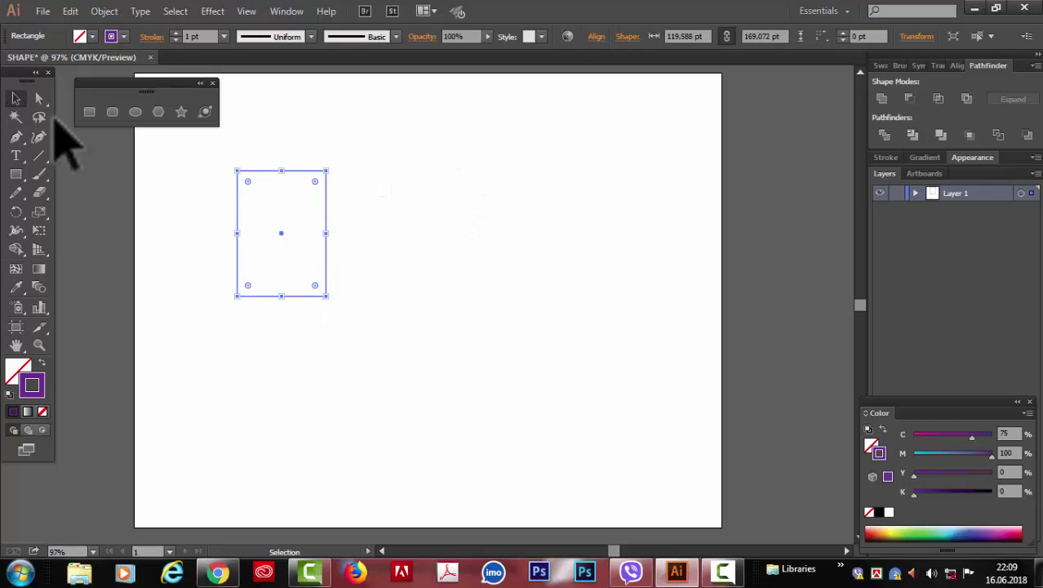
pyautogui.click(249, 260)
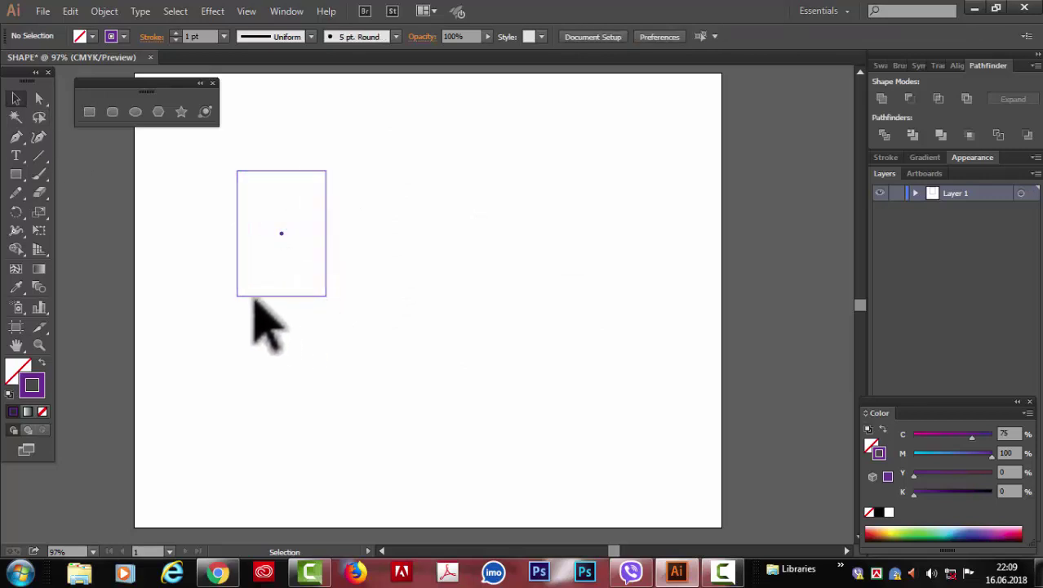
pyautogui.press('m')
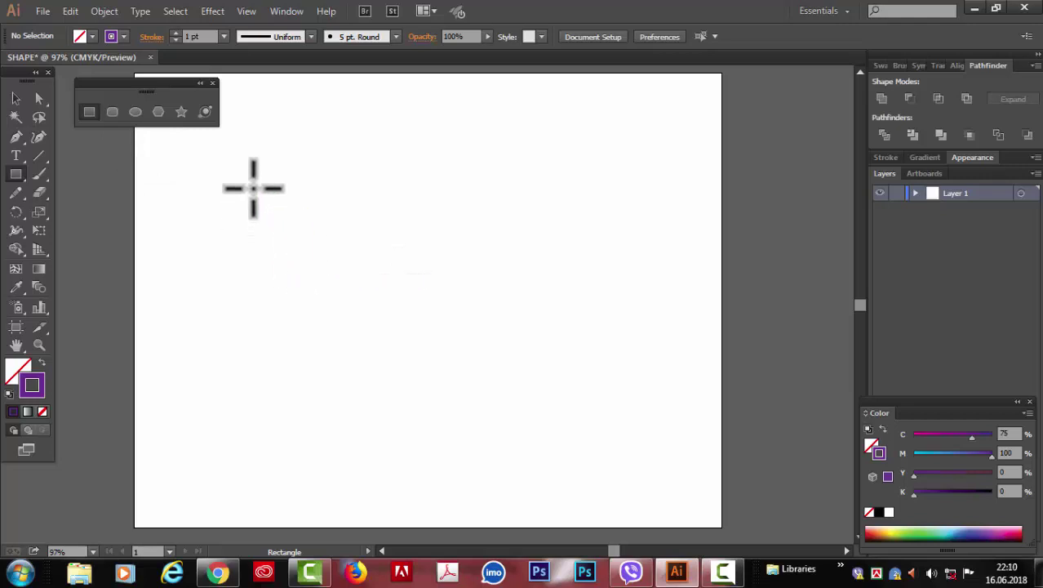
# Step: Draw a 238.918 × 216.495 pt unfilled rectangle with a 4 pt outline, then scale and rotate it
pyautogui.moveTo(250, 182)
pyautogui.mouseDown()
pyautogui.moveTo(372, 338)
pyautogui.moveTo(427, 343)
pyautogui.mouseUp()
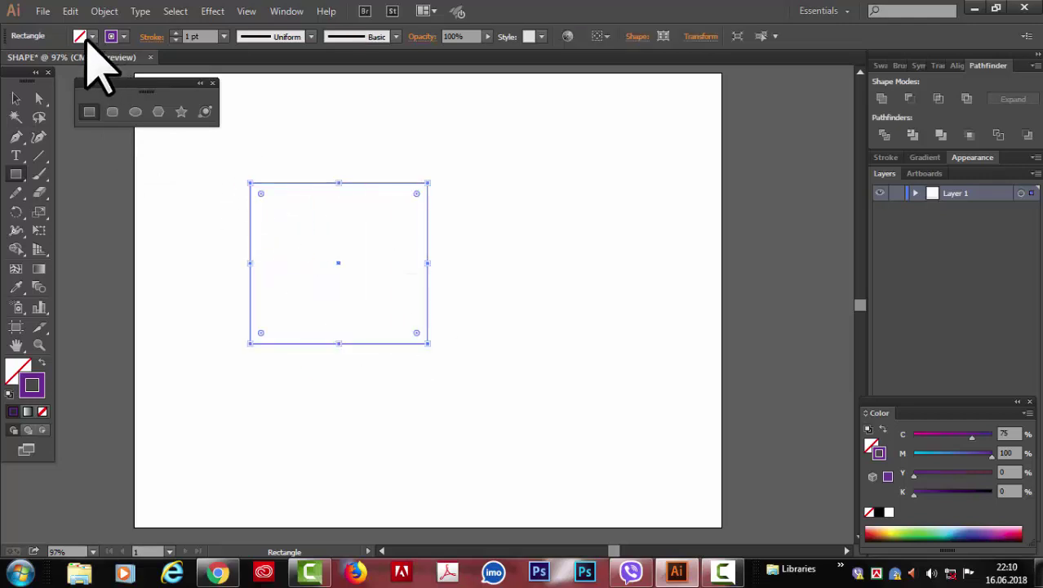
pyautogui.click(224, 35)
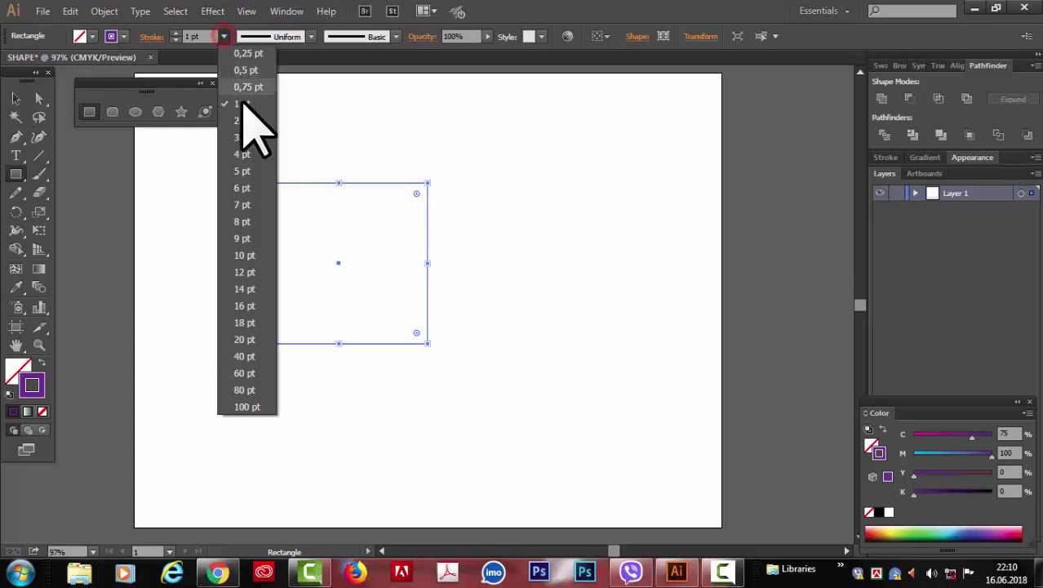
pyautogui.click(242, 154)
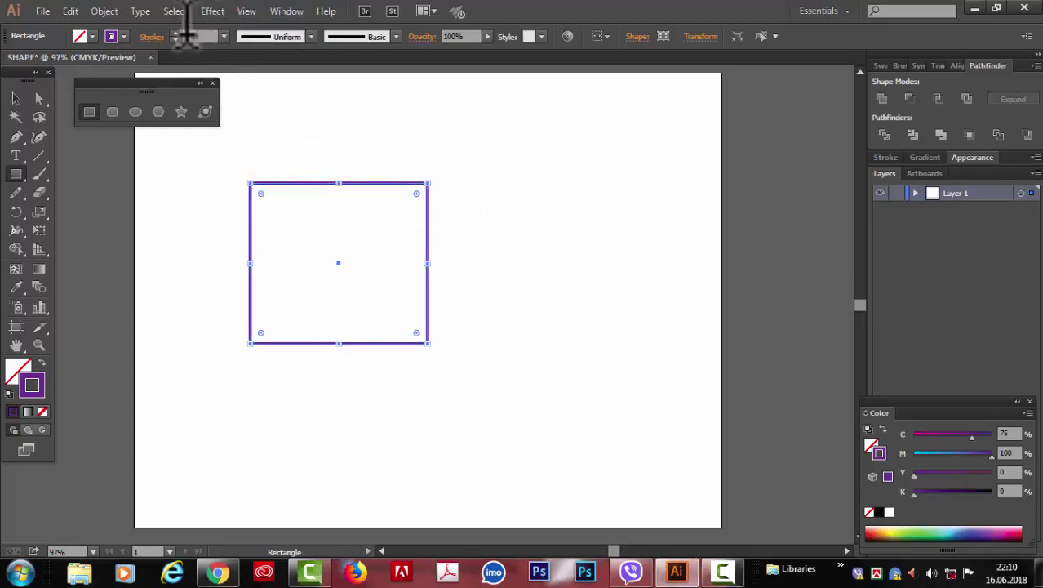
pyautogui.click(11, 97)
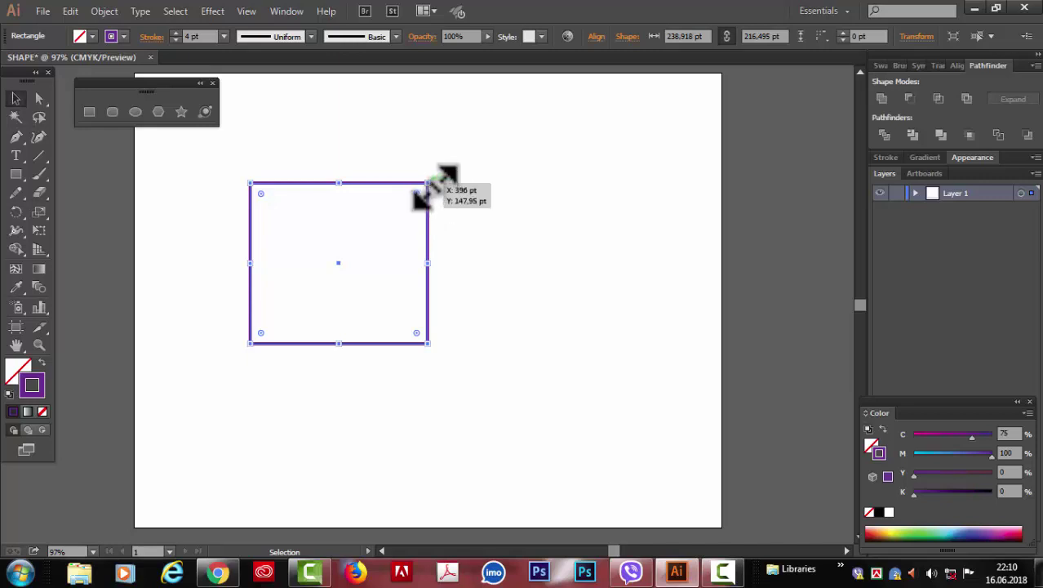
pyautogui.moveTo(429, 183); pyautogui.dragTo(380, 230)
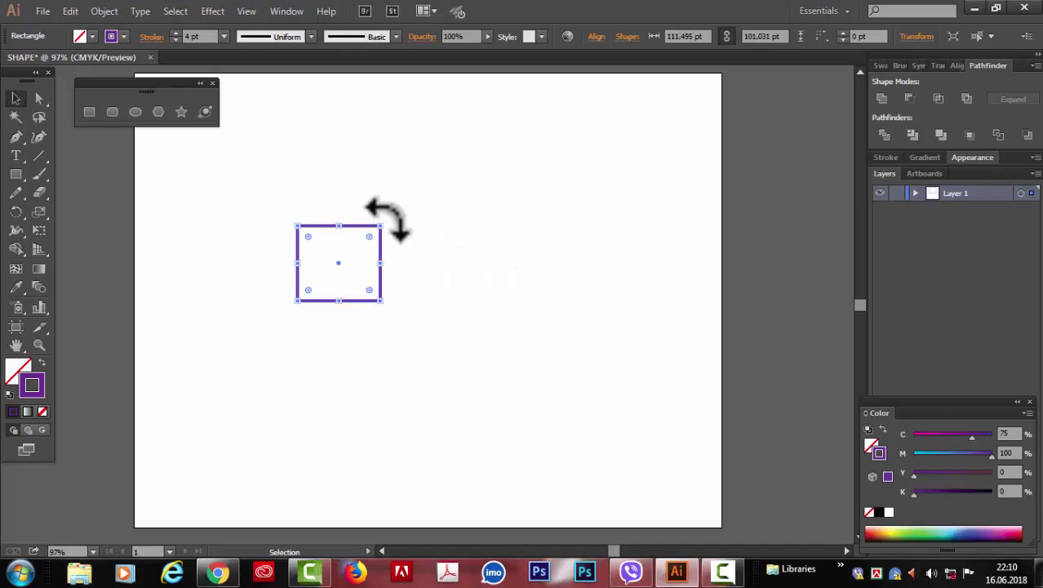
pyautogui.moveTo(388, 219); pyautogui.dragTo(387, 186)
pyautogui.hotkey('ctrl', 'z')
pyautogui.hotkey('ctrl', 'z')
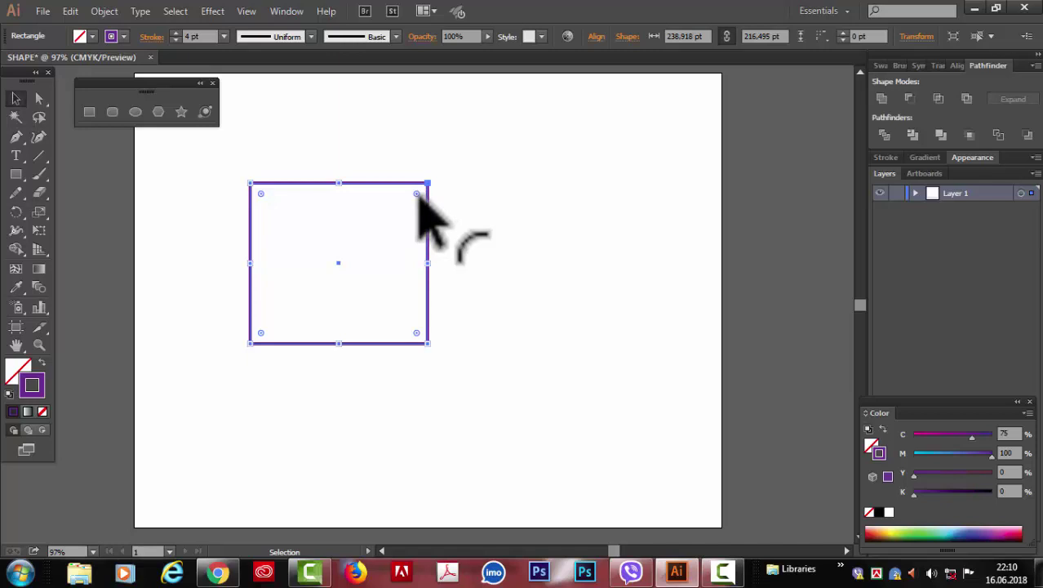
pyautogui.moveTo(418, 194)
pyautogui.mouseDown()
pyautogui.moveTo(341, 250)
pyautogui.moveTo(431, 196)
pyautogui.mouseUp()
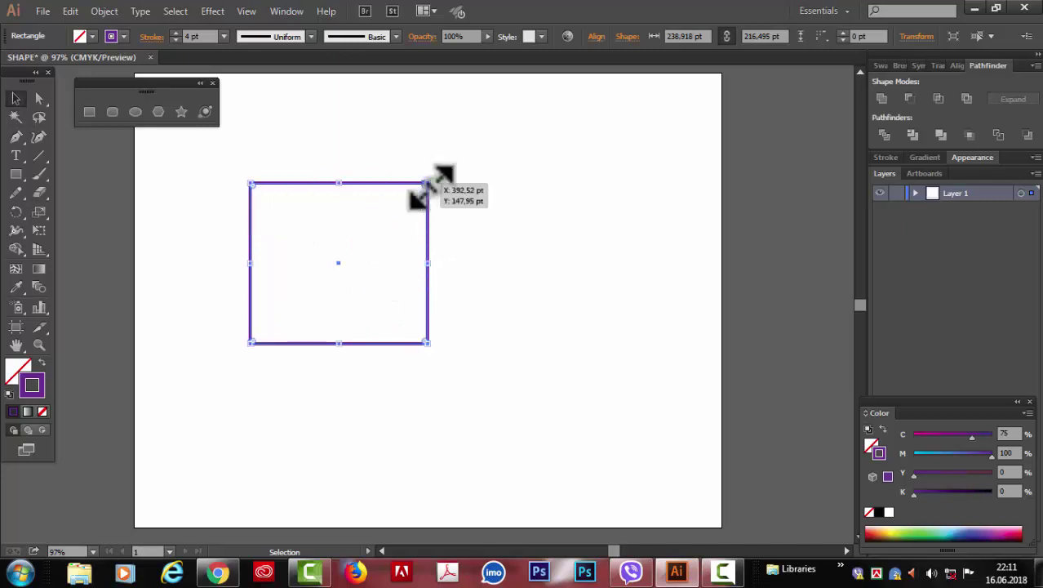
pyautogui.moveTo(259, 194); pyautogui.dragTo(310, 238)
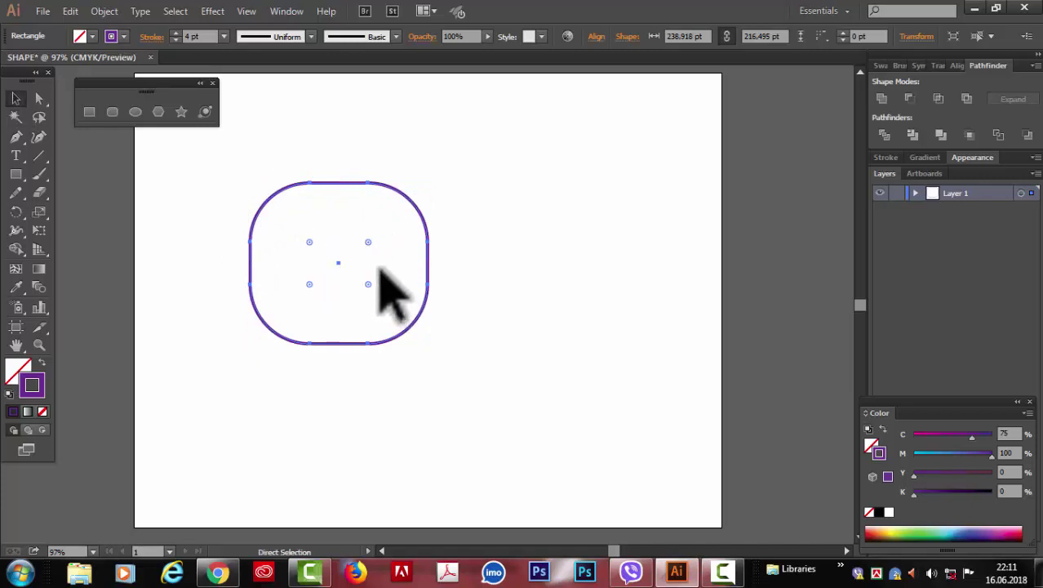
pyautogui.hotkey('ctrl', 'z')
pyautogui.hotkey('ctrl', 'z')
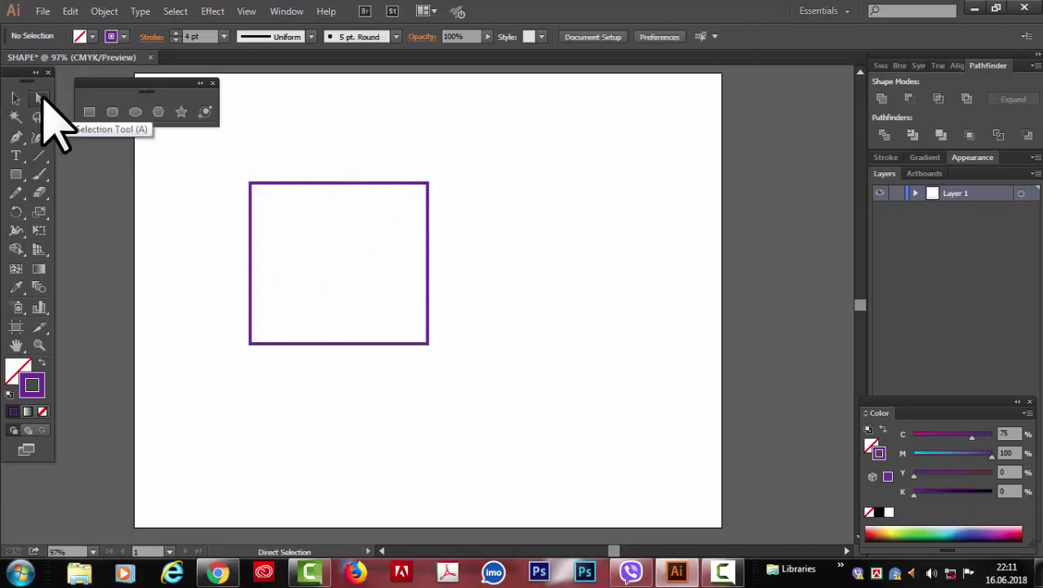
# Step: Drag the top-right and top-left anchors down and inward into a flat, wide trapezoid
pyautogui.click(428, 182)
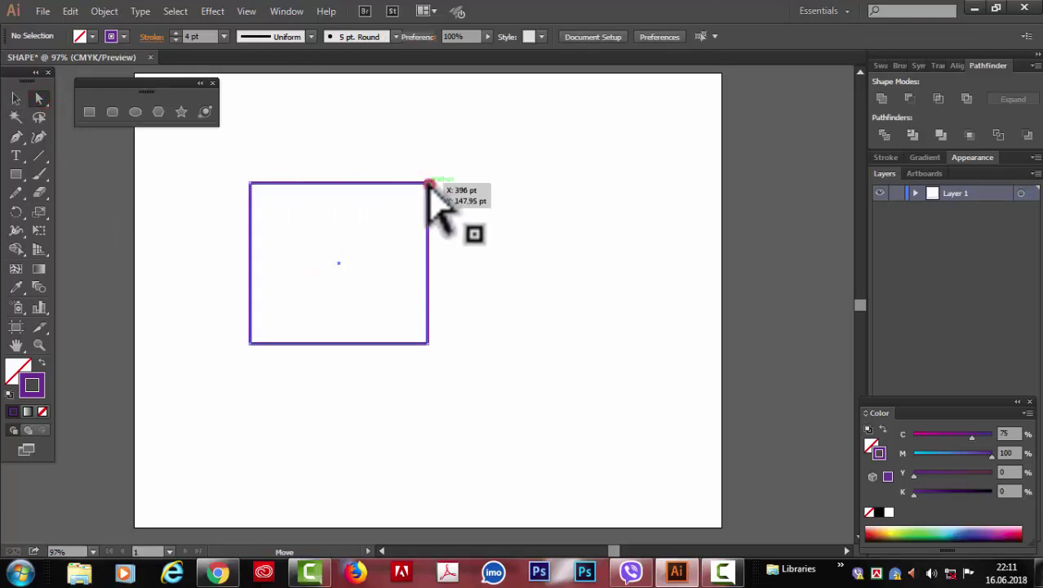
pyautogui.click(427, 184)
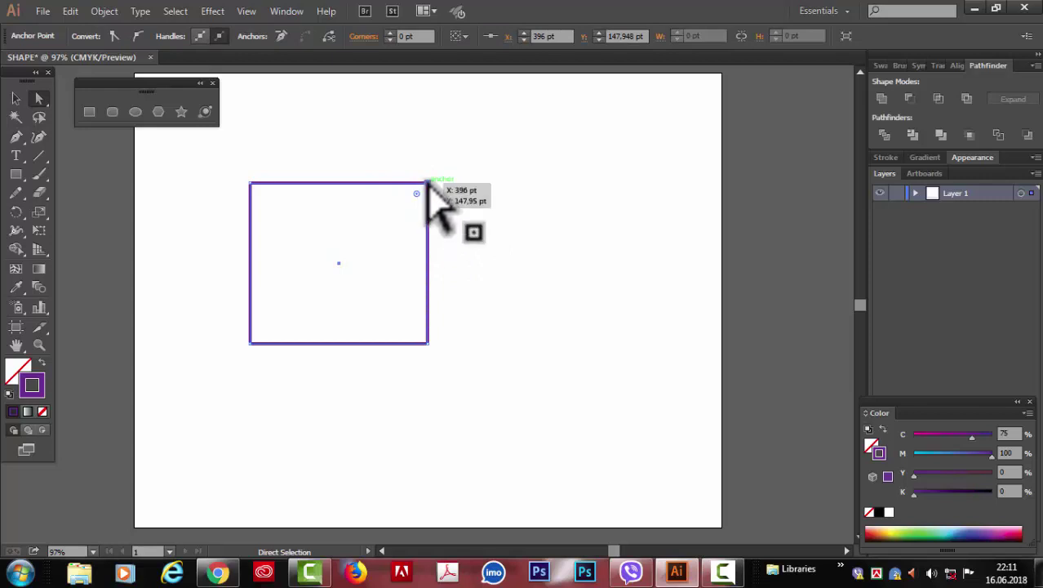
pyautogui.moveTo(427, 182); pyautogui.dragTo(394, 246)
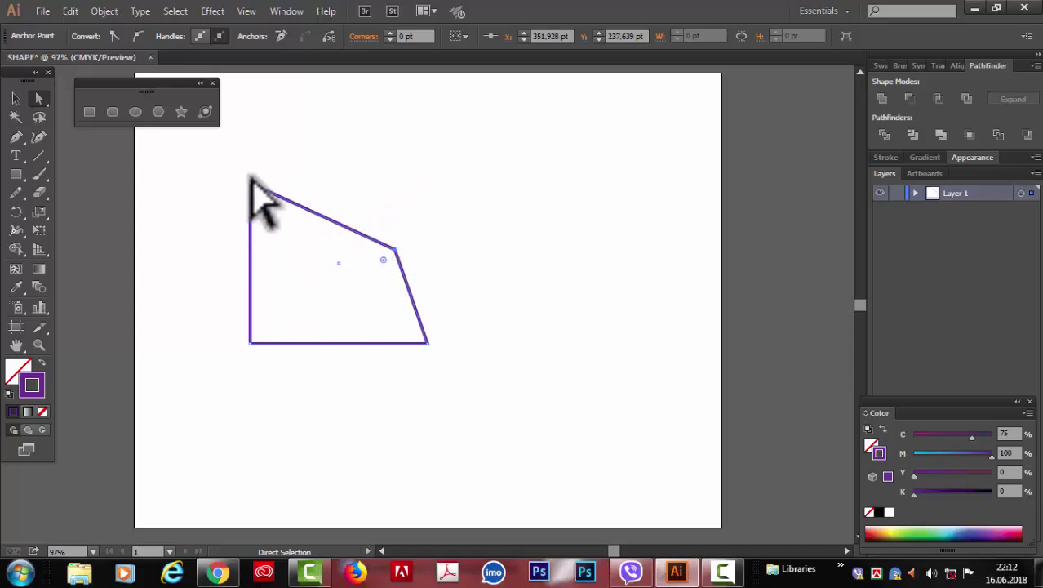
pyautogui.click(250, 185)
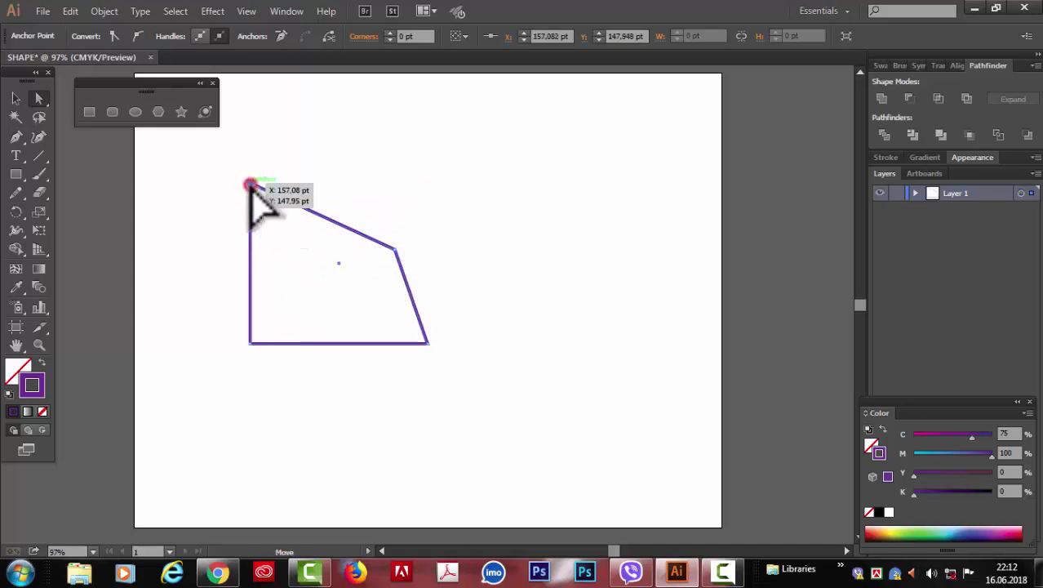
pyautogui.moveTo(250, 184); pyautogui.dragTo(272, 291)
pyautogui.moveTo(396, 249); pyautogui.dragTo(405, 296)
pyautogui.moveTo(273, 292); pyautogui.dragTo(270, 309)
pyautogui.moveTo(406, 296); pyautogui.dragTo(411, 305)
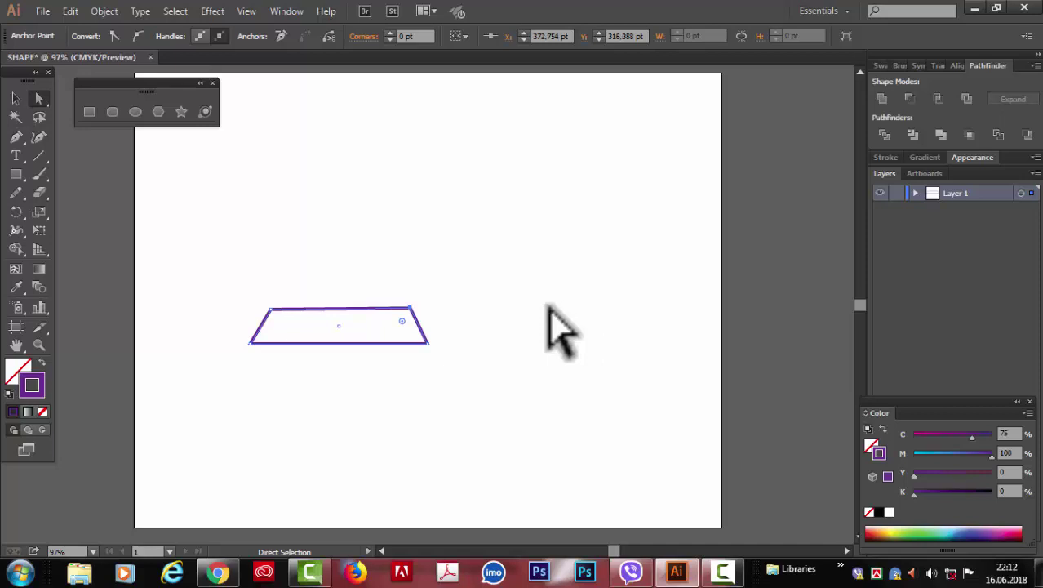
# Step: Draw a rectangle body directly beneath the trapezoid
pyautogui.click(396, 359)
pyautogui.scroll(-1, 396, 359)
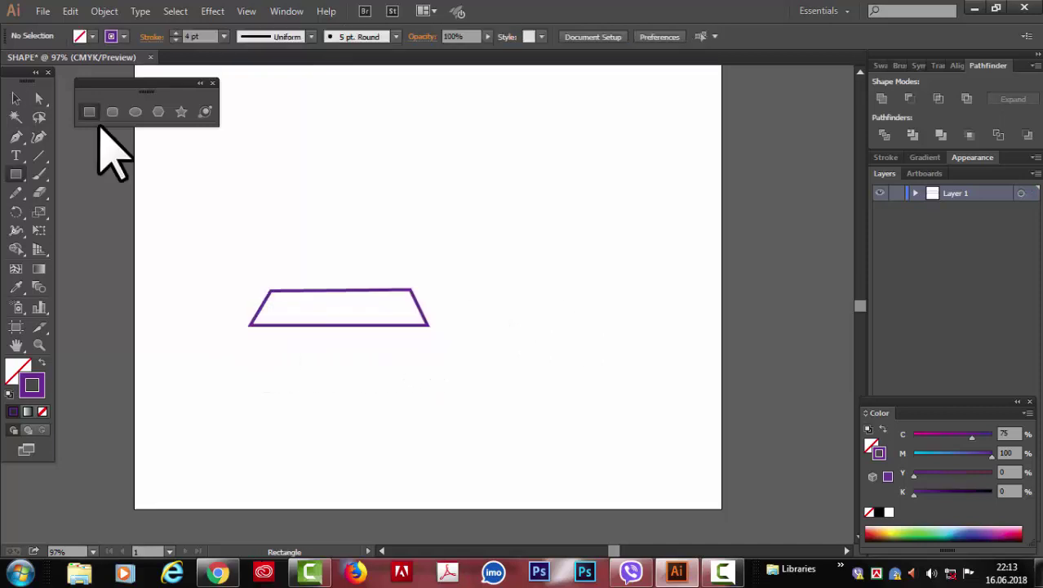
pyautogui.click(89, 111)
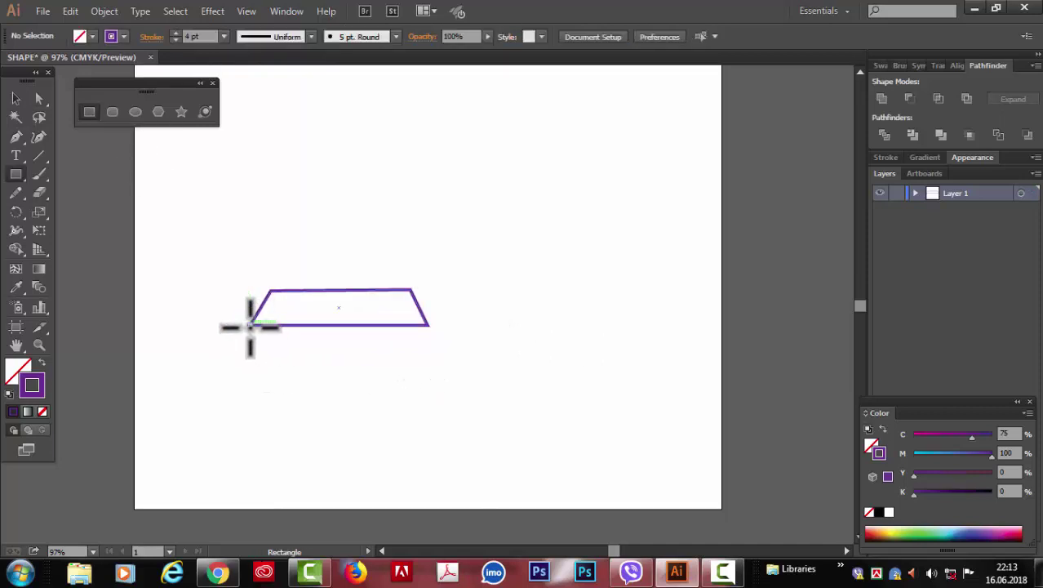
pyautogui.moveTo(250, 326); pyautogui.dragTo(428, 447)
pyautogui.click(14, 98)
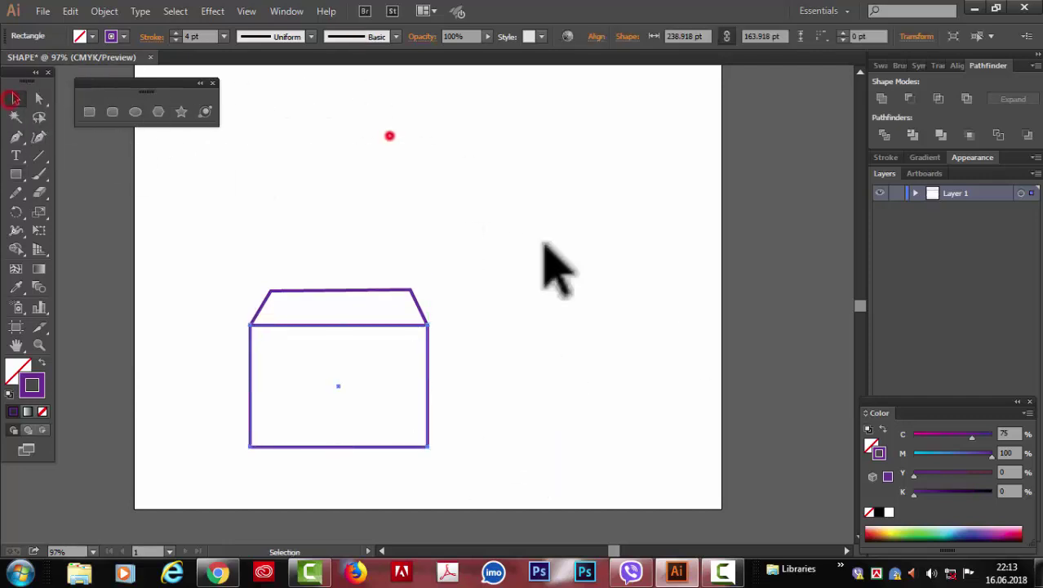
pyautogui.click(390, 135)
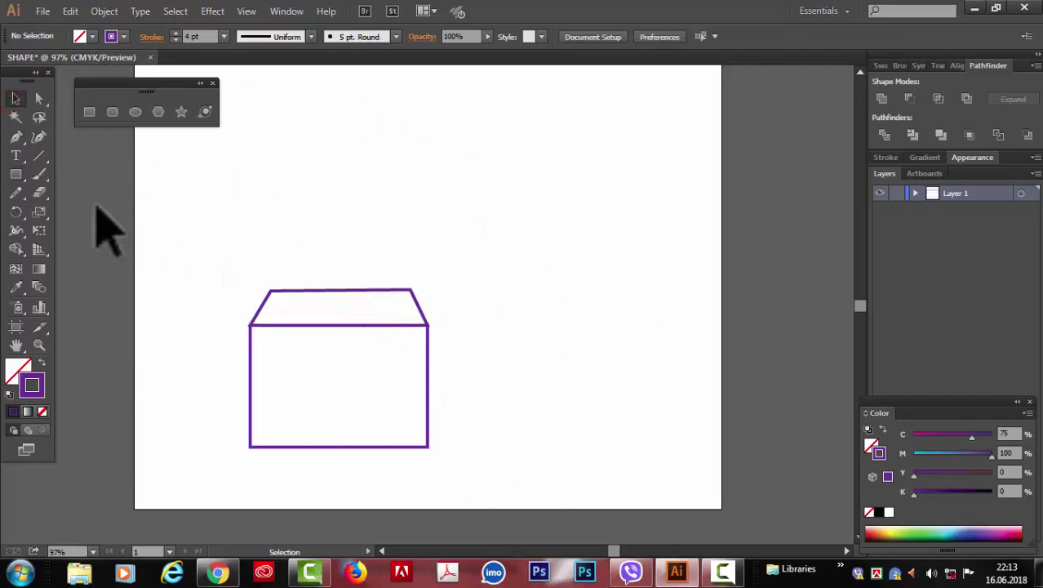
# Step: Fill the trapezoid red and the body orange, then select both and delete them
pyautogui.click(298, 291)
pyautogui.click(80, 35)
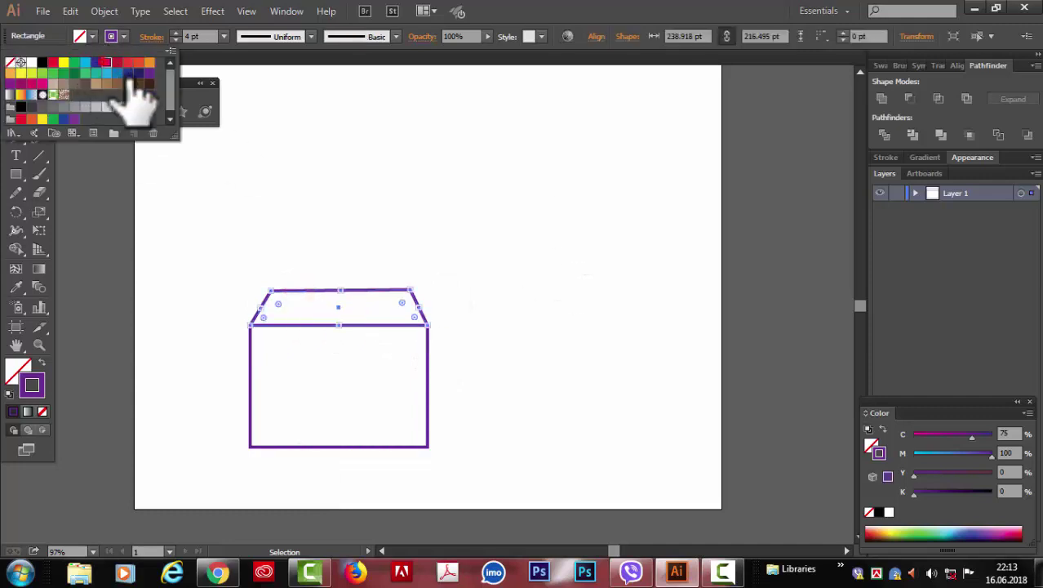
pyautogui.click(106, 62)
pyautogui.click(427, 448)
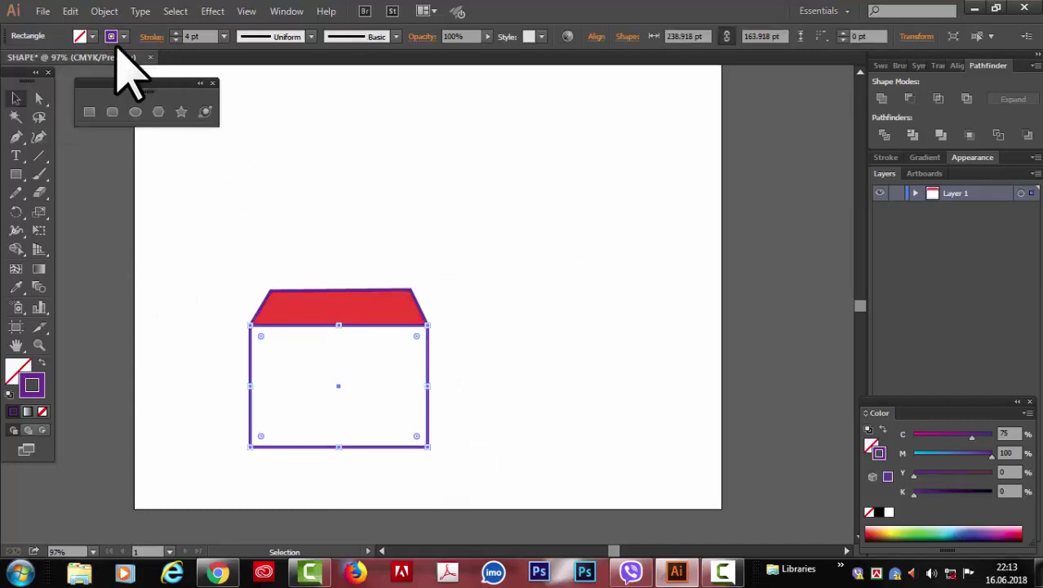
pyautogui.click(79, 36)
pyautogui.click(148, 62)
pyautogui.click(625, 216)
pyautogui.moveTo(190, 212); pyautogui.dragTo(480, 437)
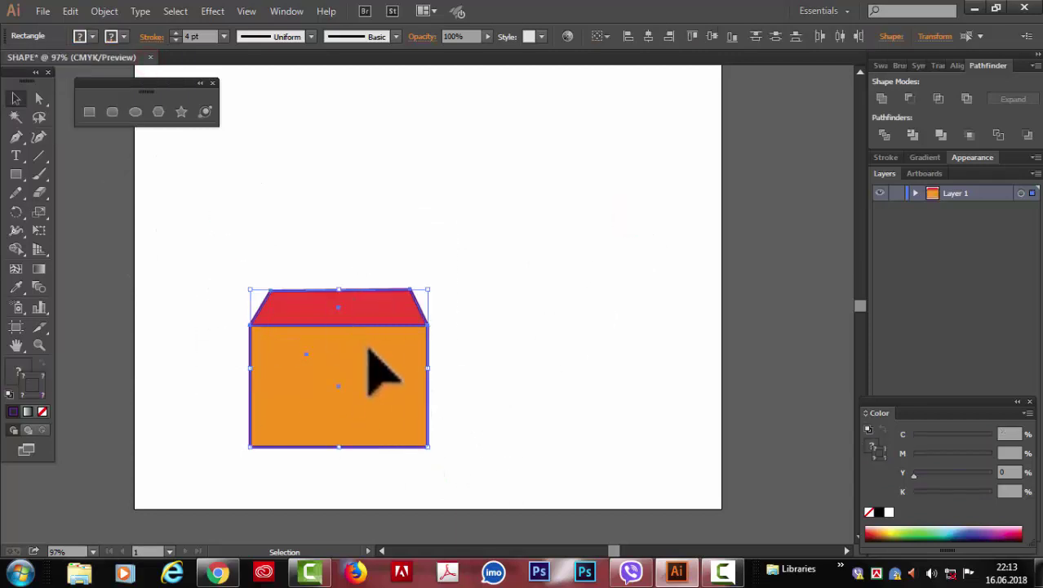
pyautogui.press('Delete')
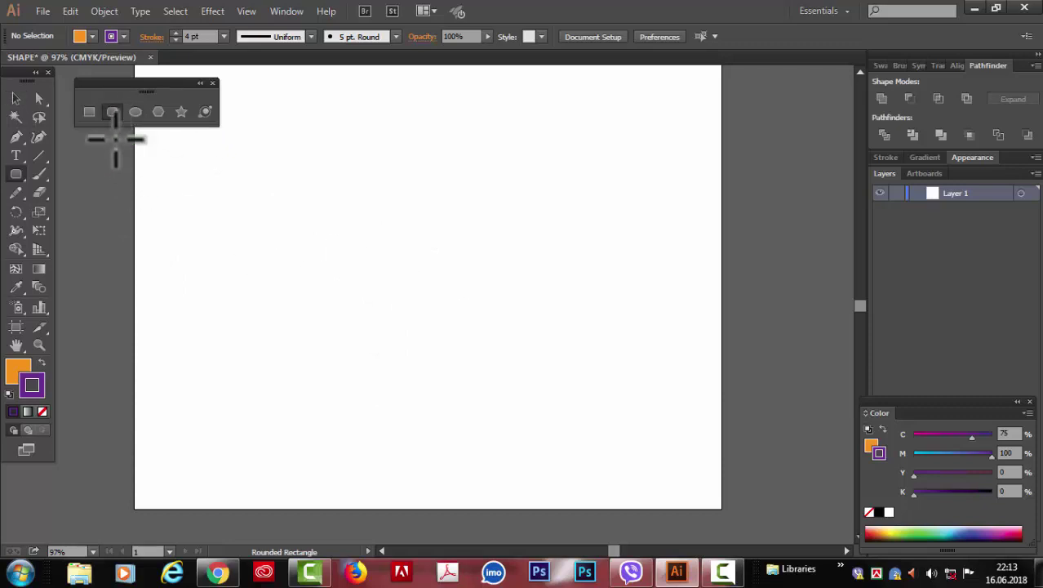
# Step: Set the fill to None and the stroke to black
pyautogui.click(93, 36)
pyautogui.click(11, 63)
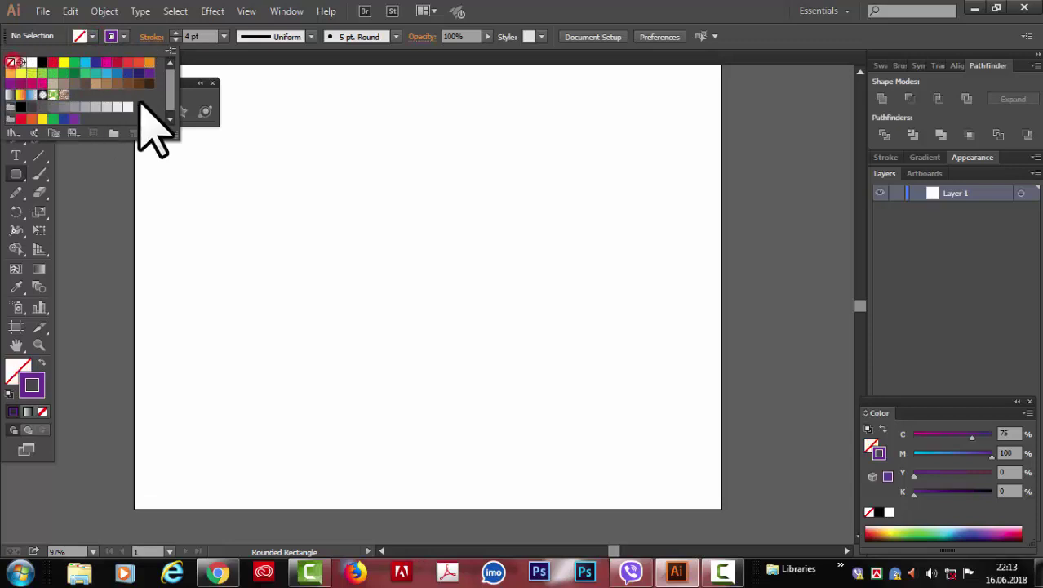
pyautogui.click(124, 36)
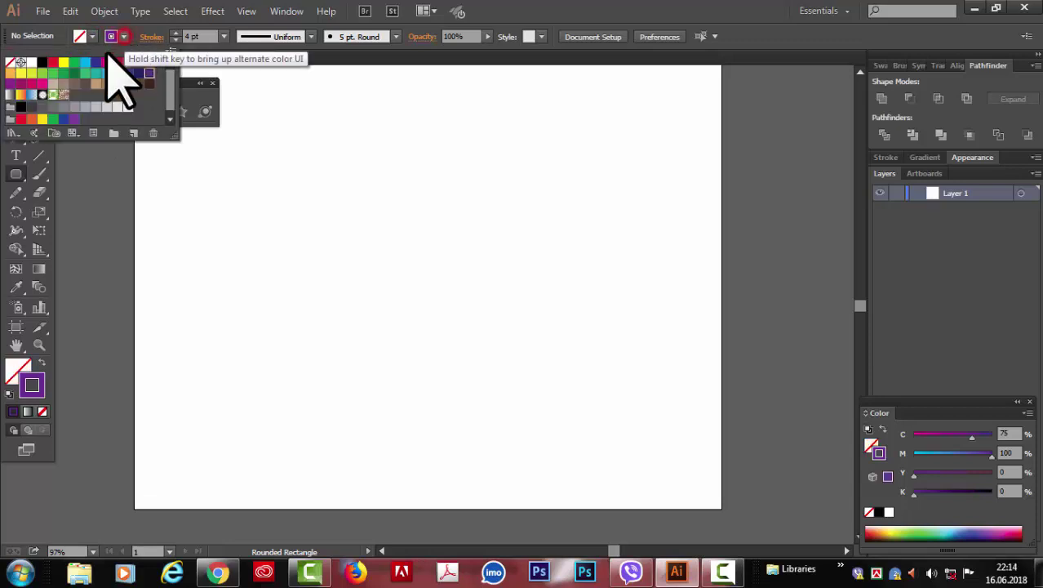
pyautogui.click(42, 63)
# Step: Draw a trial rounded rectangle, round its corners with the live corner widgets, then delete it
pyautogui.moveTo(294, 161); pyautogui.dragTo(523, 356)
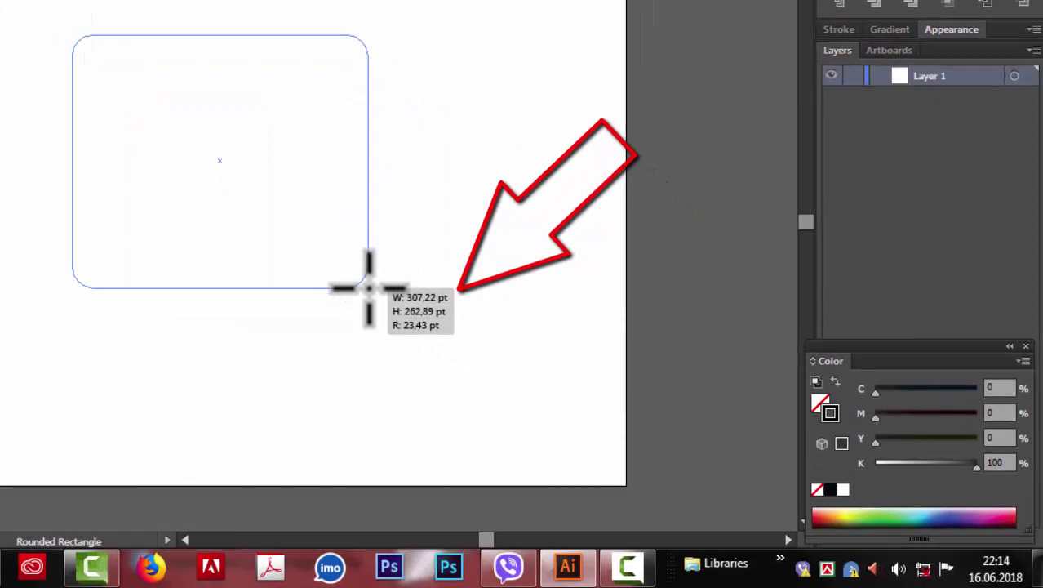
pyautogui.moveTo(368, 288); pyautogui.dragTo(375, 292)
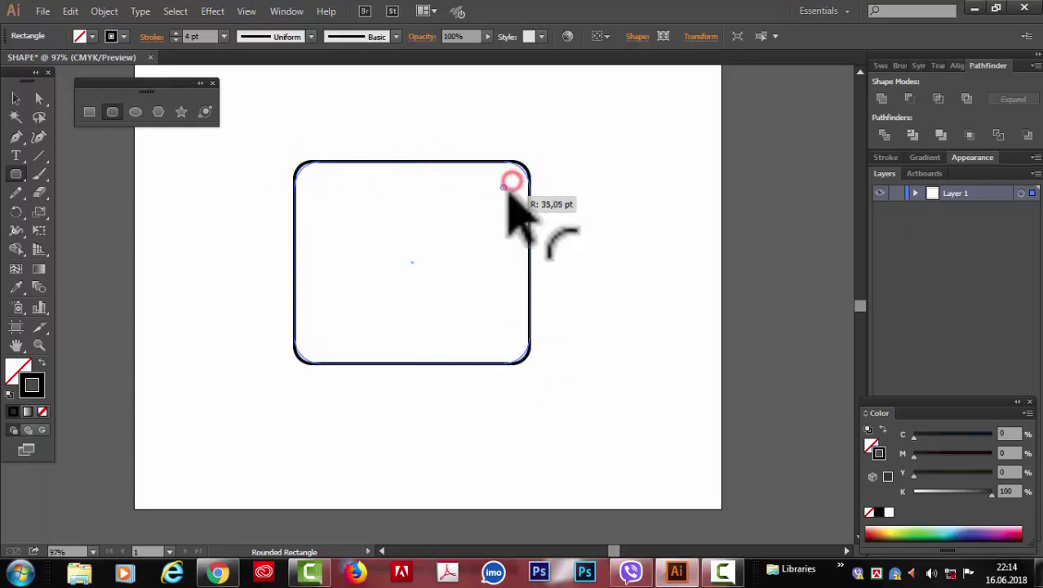
pyautogui.moveTo(508, 188); pyautogui.dragTo(618, 42)
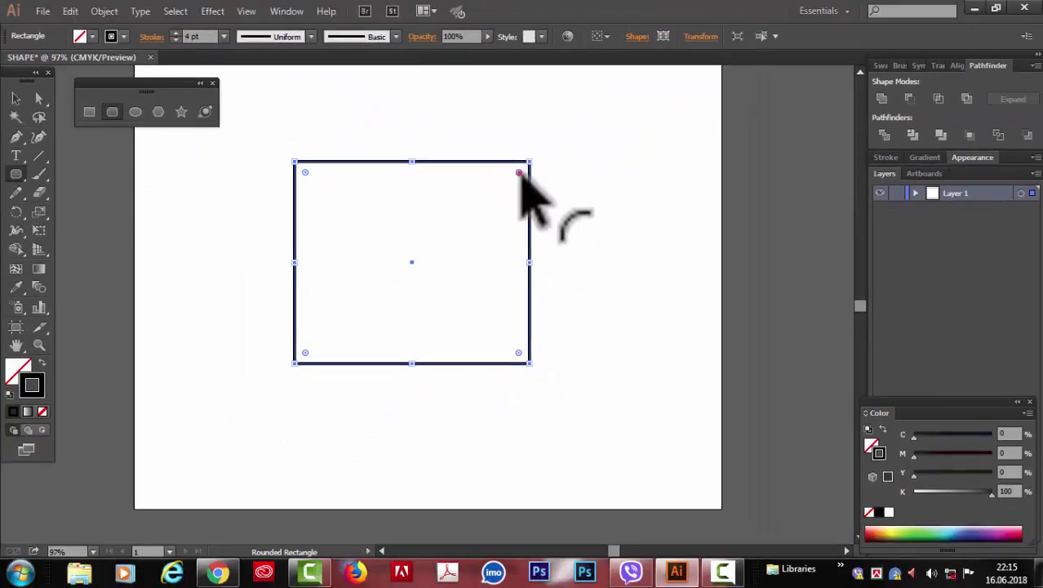
pyautogui.moveTo(519, 173); pyautogui.dragTo(501, 188)
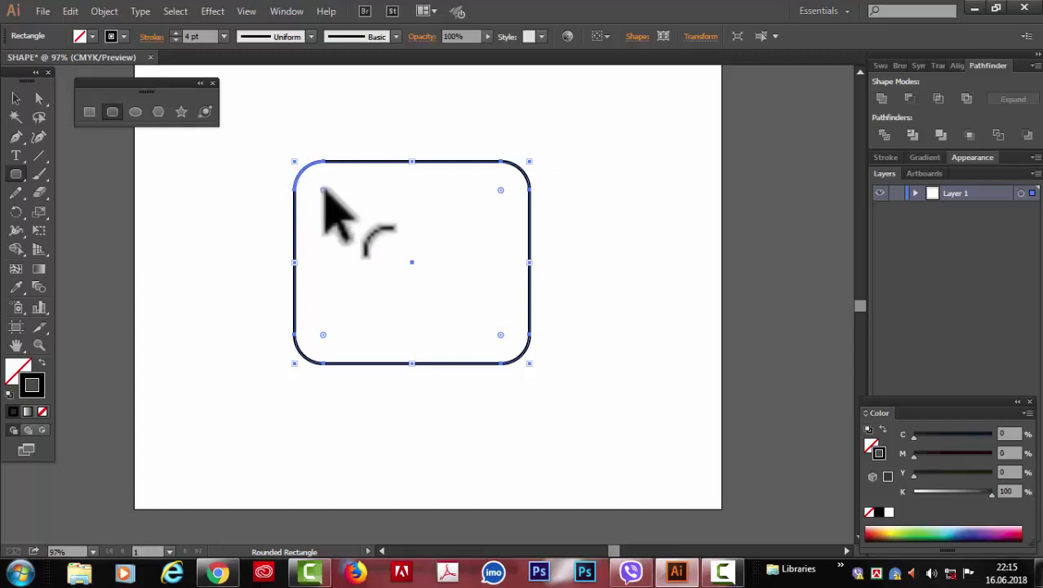
pyautogui.moveTo(323, 189)
pyautogui.mouseDown()
pyautogui.moveTo(366, 251)
pyautogui.moveTo(319, 209)
pyautogui.mouseUp()
pyautogui.press('Delete')
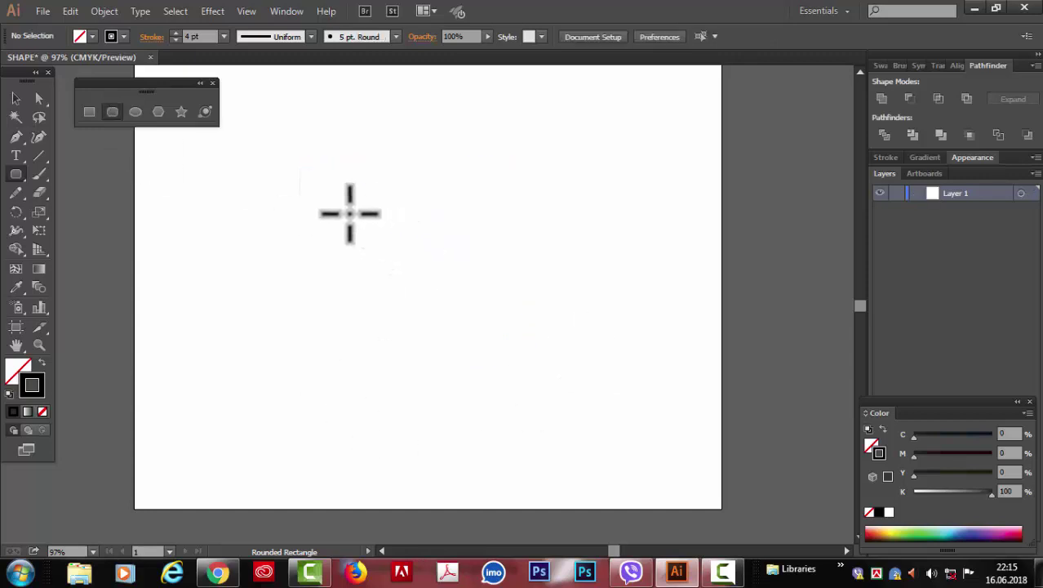
# Step: Drag out a rounded rectangle while raising its corner radius past 80 pt
pyautogui.moveTo(350, 213); pyautogui.dragTo(538, 377)
pyautogui.press('Up')
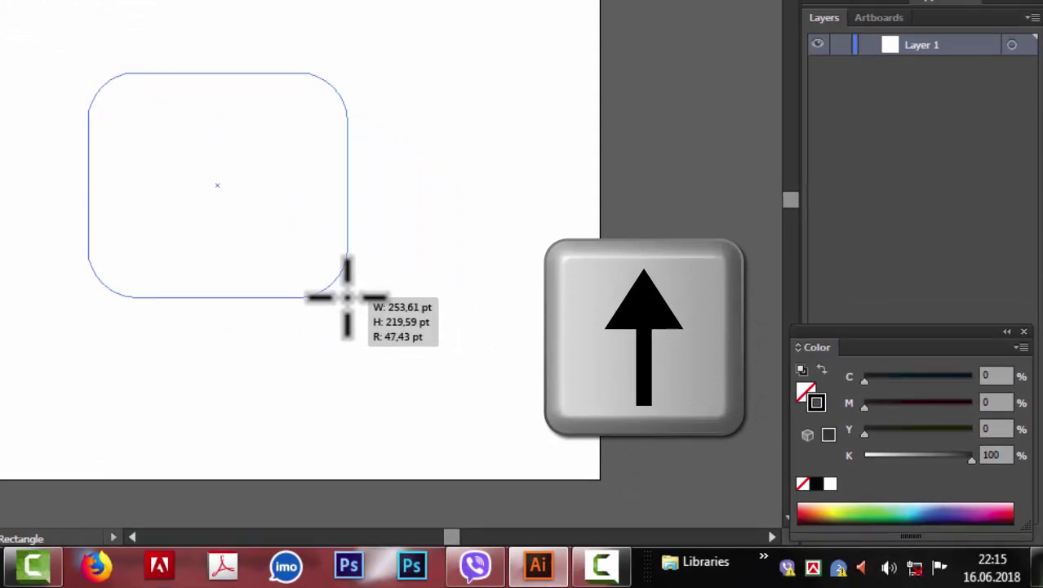
pyautogui.moveTo(347, 298); pyautogui.dragTo(347, 298)
pyautogui.press('Up')
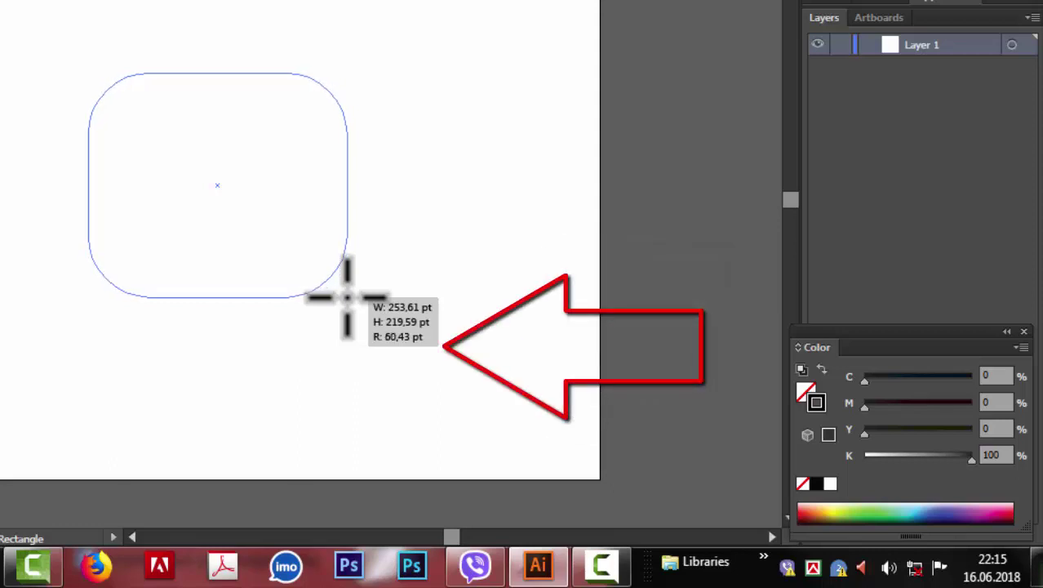
pyautogui.press('Up')
pyautogui.press('Up')
pyautogui.press('Up')
pyautogui.press('Up')
pyautogui.moveTo(347, 298); pyautogui.dragTo(347, 298)
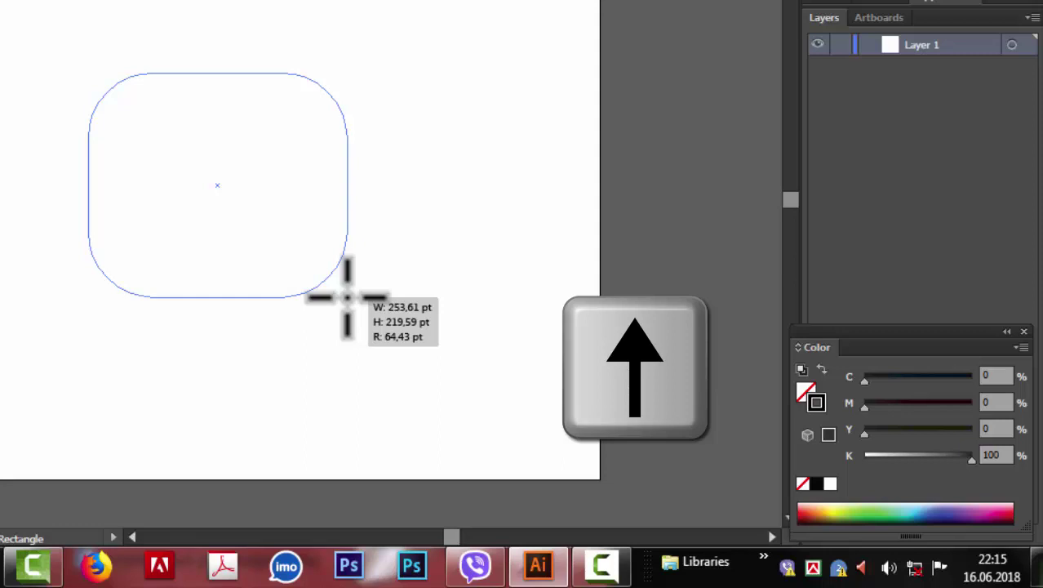
pyautogui.press('Up')
pyautogui.press('Up')
pyautogui.press('Up')
pyautogui.press('Up')
pyautogui.press('Up')
pyautogui.press('Up')
pyautogui.press('Up')
pyautogui.press('Up')
pyautogui.press('Up')
pyautogui.press('Up')
pyautogui.press('Up')
pyautogui.moveTo(347, 298); pyautogui.dragTo(377, 325)
pyautogui.press('Up')
pyautogui.press('Up')
pyautogui.press('Up')
pyautogui.press('Up')
pyautogui.press('Up')
pyautogui.press('Up')
pyautogui.press('Up')
pyautogui.press('Down')
pyautogui.press('Down')
pyautogui.press('Down')
pyautogui.press('Down')
pyautogui.press('Down')
pyautogui.press('Down')
pyautogui.press('Down')
pyautogui.press('Down')
pyautogui.press('Down')
pyautogui.press('Down')
pyautogui.press('Down')
pyautogui.press('Down')
pyautogui.press('Down')
pyautogui.press('Down')
pyautogui.press('Down')
pyautogui.press('Down')
pyautogui.press('Down')
pyautogui.press('Down')
pyautogui.press('Down')
pyautogui.press('Down')
pyautogui.press('Down')
pyautogui.press('Down')
pyautogui.press('Down')
pyautogui.press('Down')
pyautogui.press('Down')
pyautogui.press('Down')
pyautogui.press('Down')
pyautogui.press('Down')
pyautogui.press('Down')
pyautogui.press('Down')
pyautogui.press('Down')
pyautogui.press('Down')
pyautogui.press('Down')
pyautogui.press('Down')
pyautogui.press('Down')
pyautogui.press('Down')
pyautogui.press('Down')
pyautogui.press('Down')
pyautogui.press('Down')
pyautogui.press('Down')
pyautogui.press('Down')
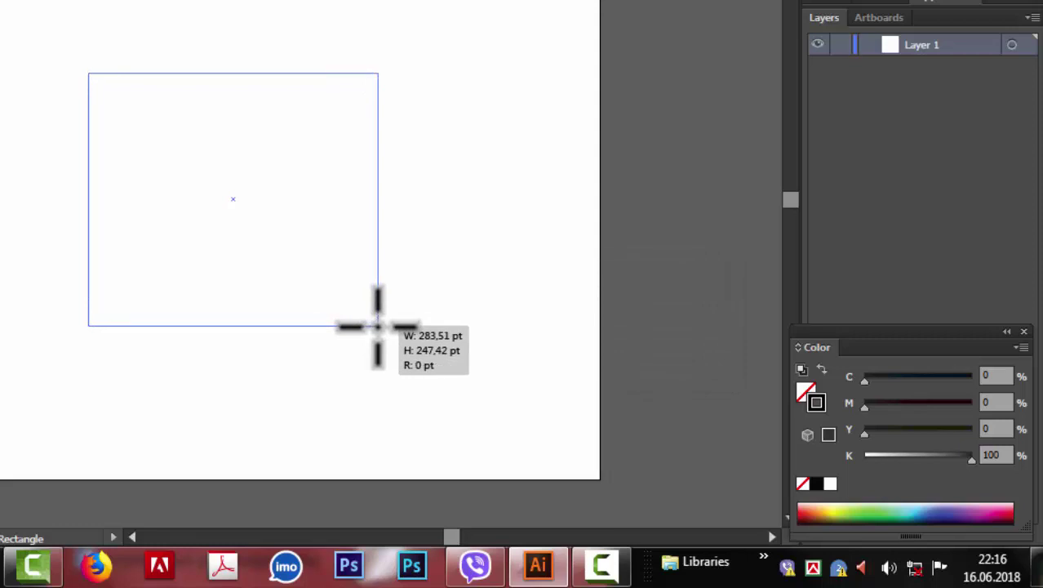
# Step: Resize the shape to about 275 × 242 pt with a 49 pt corner radius
pyautogui.moveTo(378, 325); pyautogui.dragTo(377, 326)
pyautogui.press('Up')
pyautogui.press('Up')
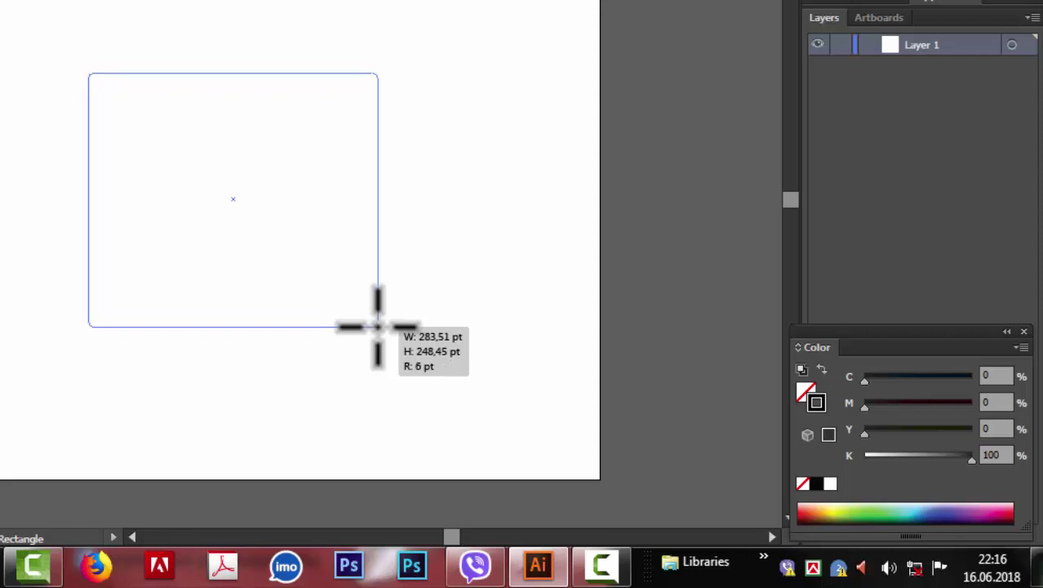
pyautogui.press('Up')
pyautogui.press('Up')
pyautogui.press('Up')
pyautogui.press('Up')
pyautogui.press('Up')
pyautogui.press('Up')
pyautogui.press('Up')
pyautogui.press('Up')
pyautogui.moveTo(377, 326); pyautogui.dragTo(369, 321)
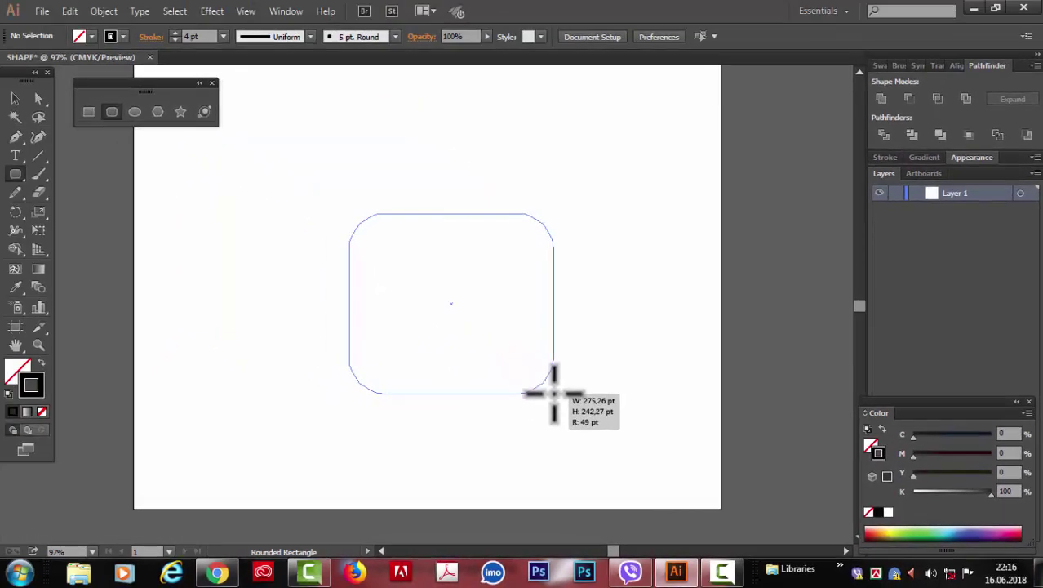
pyautogui.moveTo(554, 394); pyautogui.dragTo(554, 394)
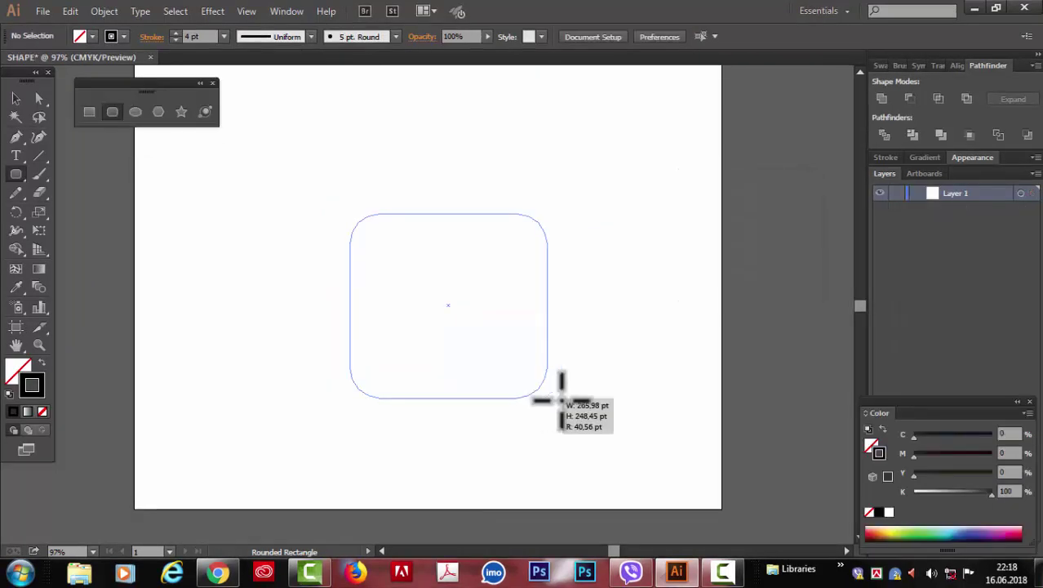
pyautogui.moveTo(554, 394)
pyautogui.mouseDown()
pyautogui.moveTo(587, 401)
pyautogui.moveTo(480, 340)
pyautogui.moveTo(545, 385)
pyautogui.mouseUp()
pyautogui.hotkey('ctrl', 'z')
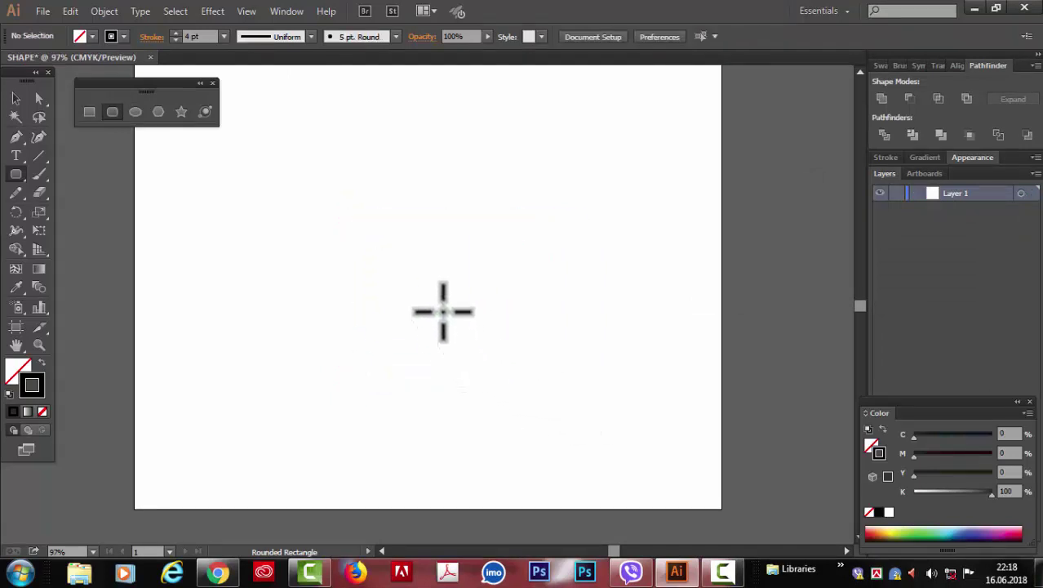
pyautogui.moveTo(327, 199); pyautogui.dragTo(459, 331)
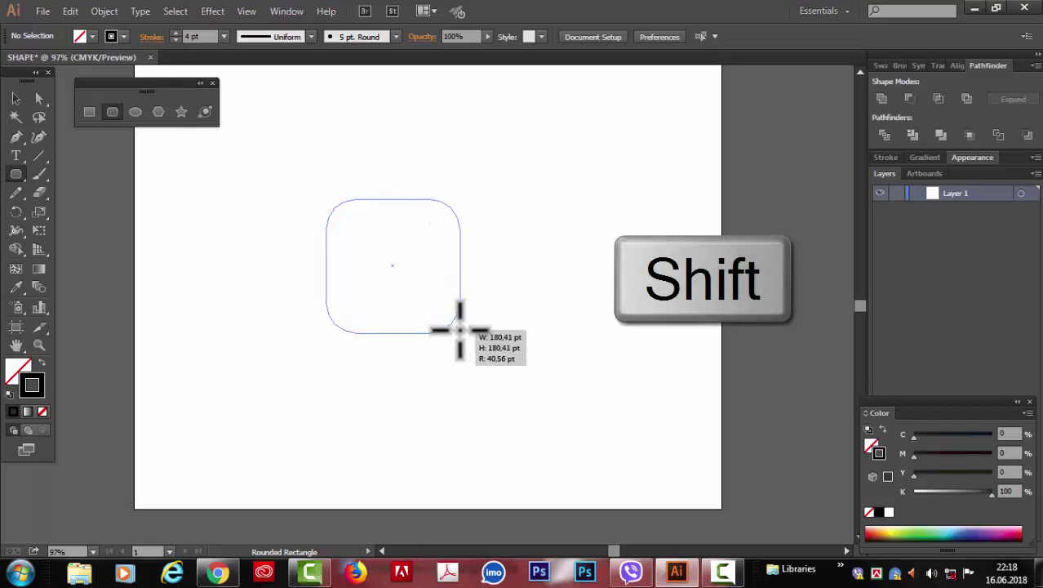
pyautogui.moveTo(460, 330); pyautogui.dragTo(478, 338)
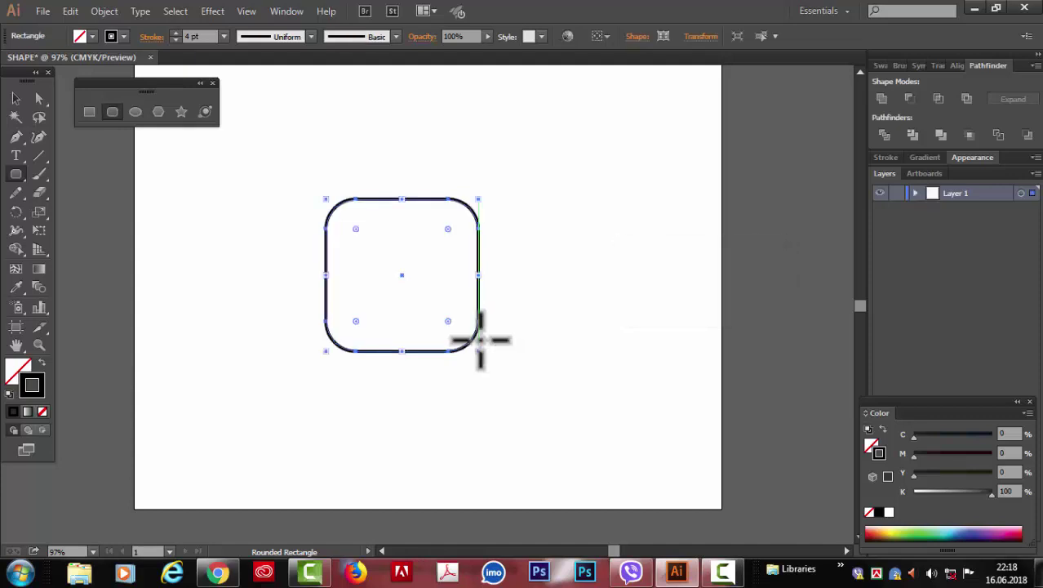
pyautogui.hotkey('ctrl', 'z')
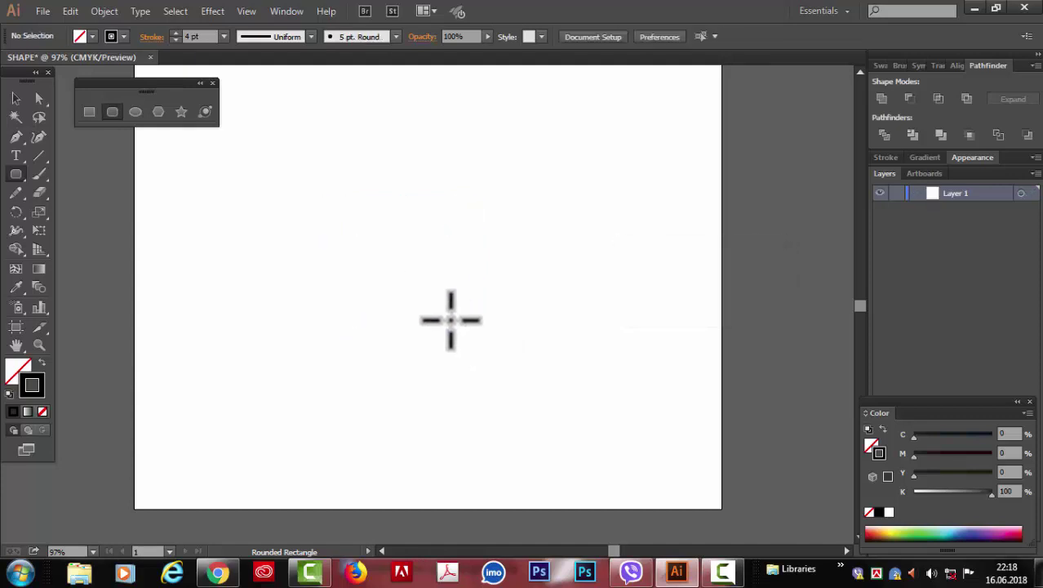
pyautogui.hotkey('shift', 'alt')
pyautogui.moveTo(372, 232)
pyautogui.mouseDown()
pyautogui.moveTo(473, 324)
pyautogui.moveTo(458, 304)
pyautogui.mouseUp()
pyautogui.click(377, 233)
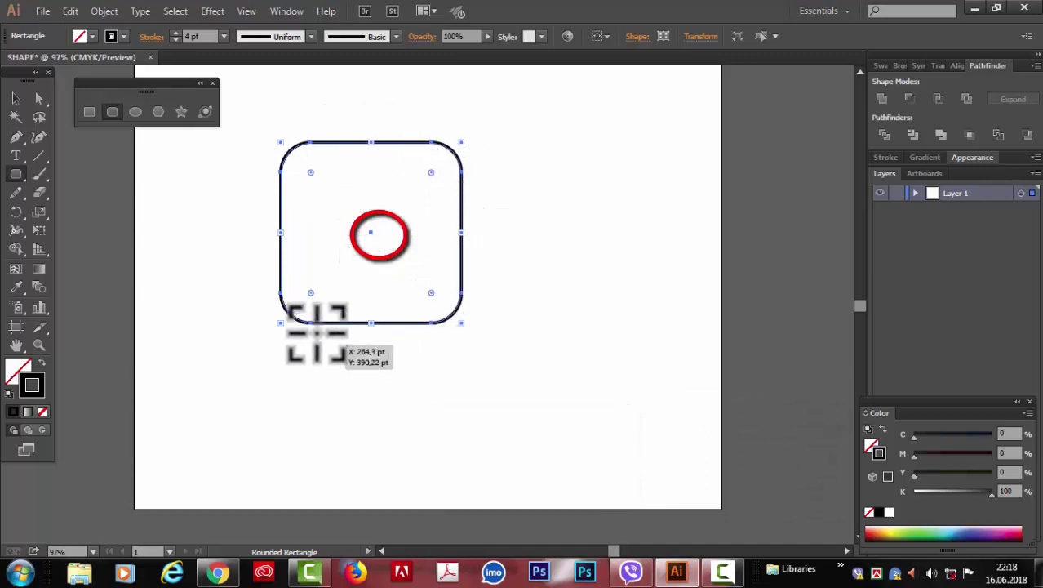
pyautogui.press('Delete')
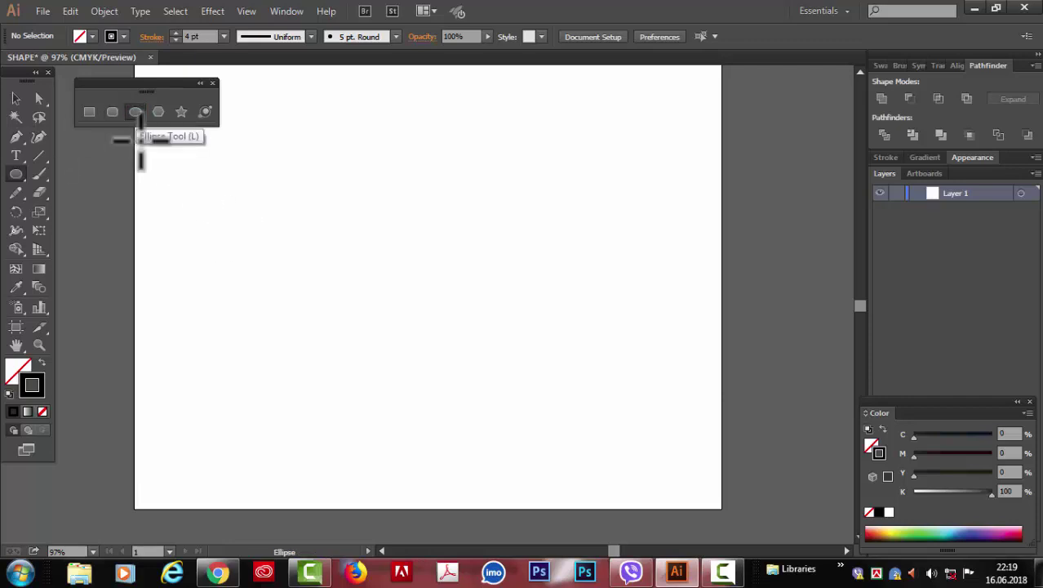
pyautogui.press('l')
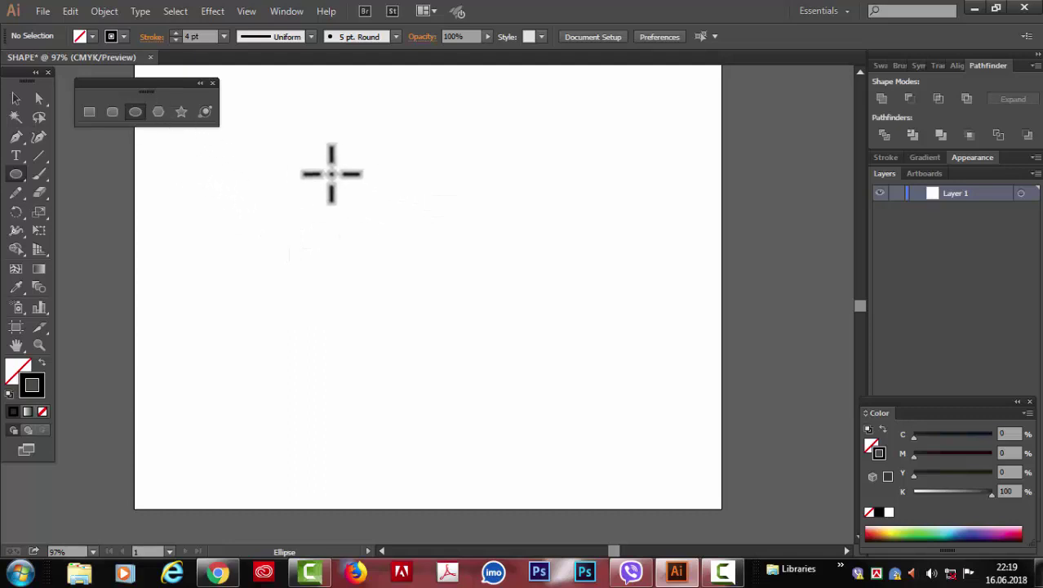
pyautogui.moveTo(331, 174); pyautogui.dragTo(421, 358)
pyautogui.moveTo(361, 402)
pyautogui.mouseDown()
pyautogui.moveTo(331, 405)
pyautogui.moveTo(391, 410)
pyautogui.moveTo(383, 422)
pyautogui.moveTo(357, 420)
pyautogui.moveTo(377, 410)
pyautogui.moveTo(396, 426)
pyautogui.moveTo(333, 442)
pyautogui.moveTo(338, 429)
pyautogui.moveTo(360, 433)
pyautogui.mouseUp()
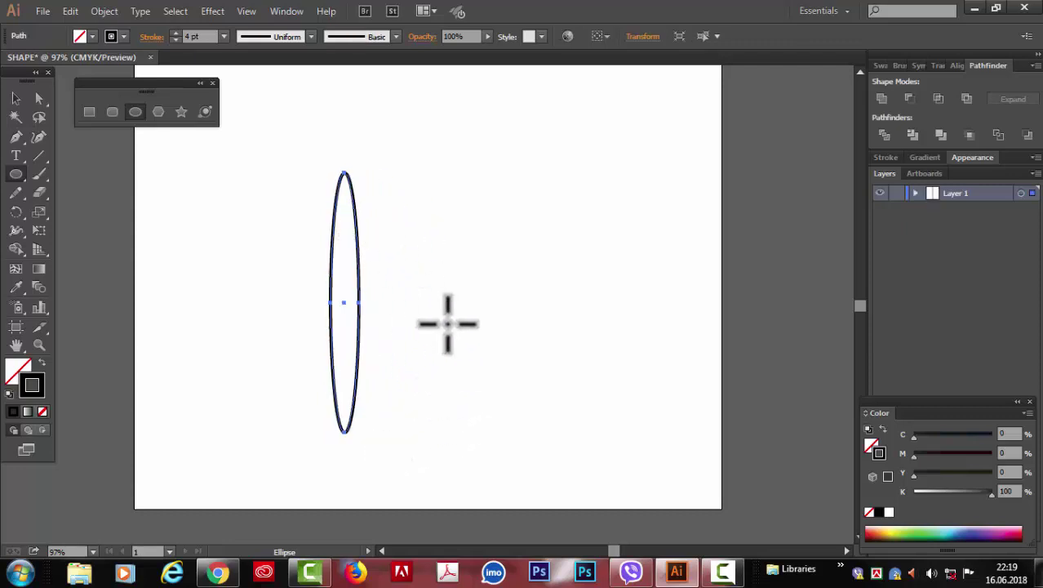
pyautogui.press('Delete')
pyautogui.moveTo(360, 227)
pyautogui.mouseDown()
pyautogui.moveTo(345, 212)
pyautogui.moveTo(401, 282)
pyautogui.moveTo(434, 350)
pyautogui.moveTo(495, 407)
pyautogui.mouseUp()
pyautogui.press('shift')
pyautogui.hotkey('ctrl', 'z')
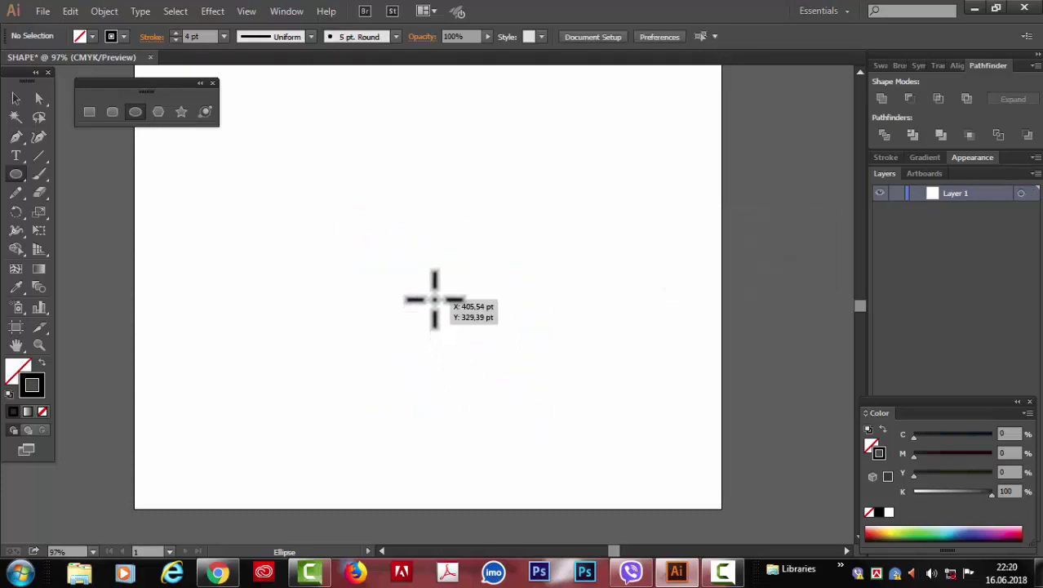
pyautogui.hotkey('shift', 'alt')
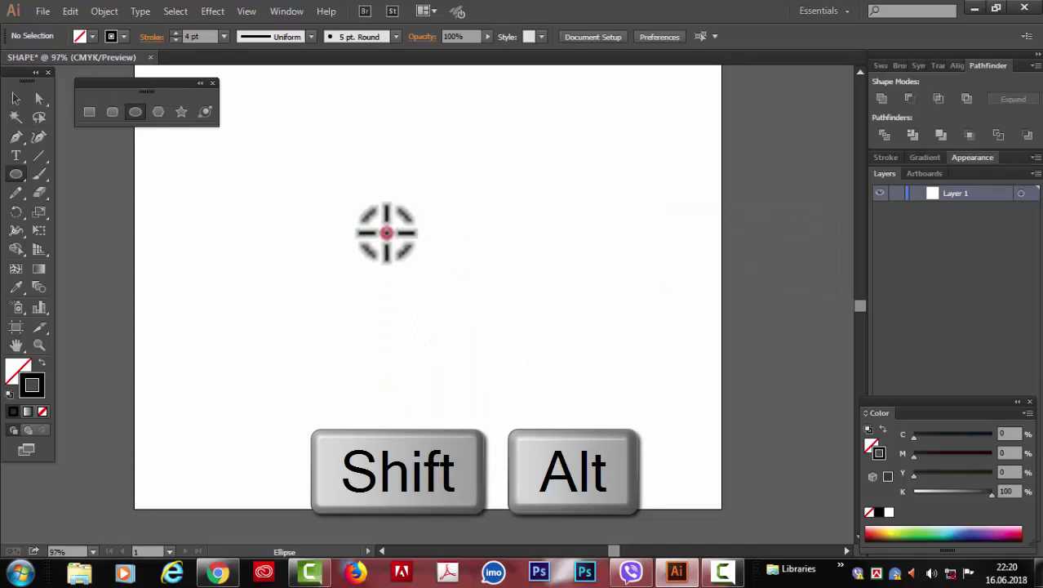
pyautogui.moveTo(386, 233); pyautogui.dragTo(476, 322)
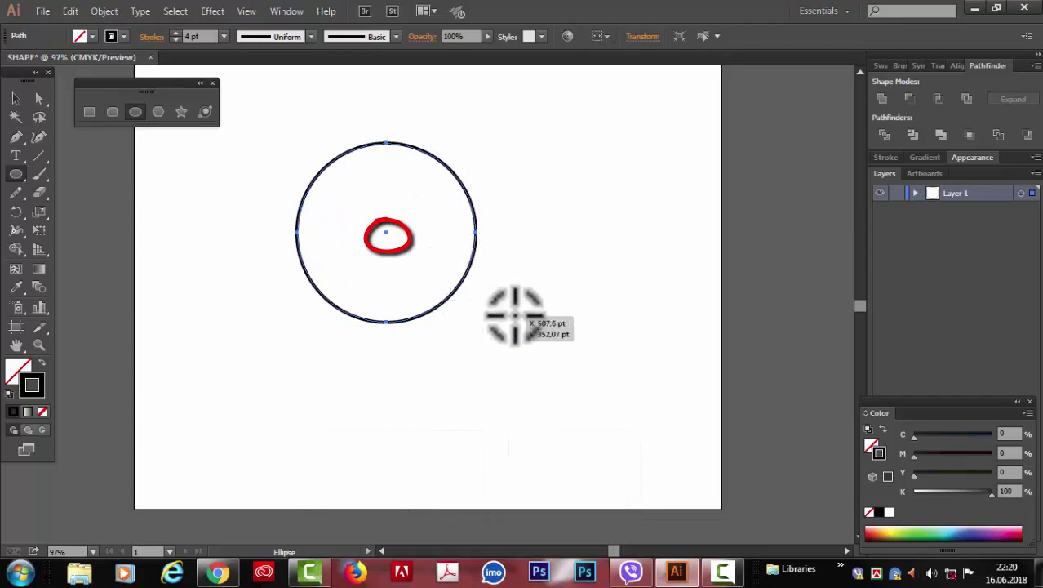
pyautogui.hotkey('ctrl', 'z')
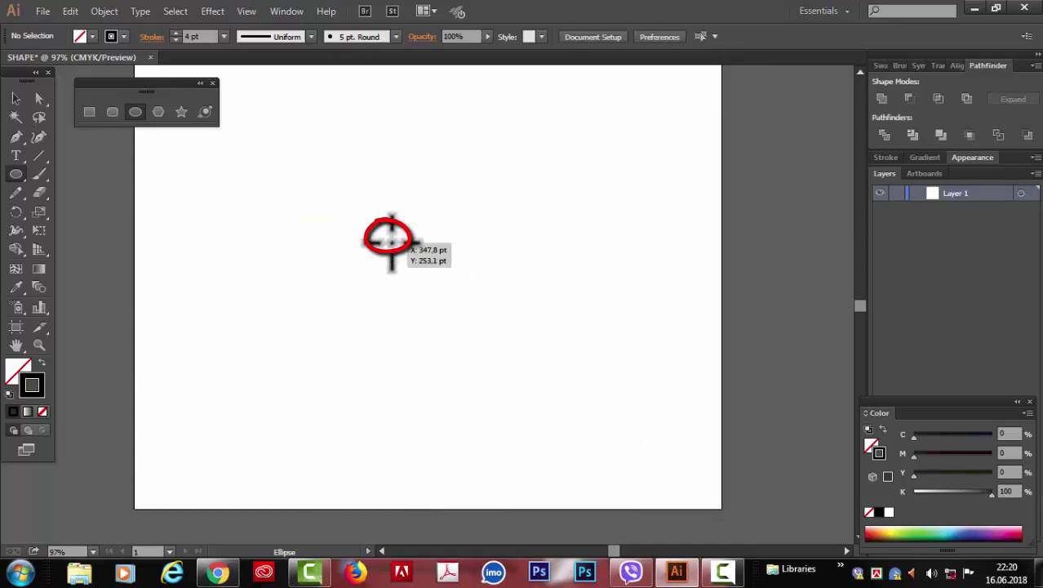
pyautogui.moveTo(387, 236); pyautogui.dragTo(507, 277)
pyautogui.hotkey('ctrl', 'z')
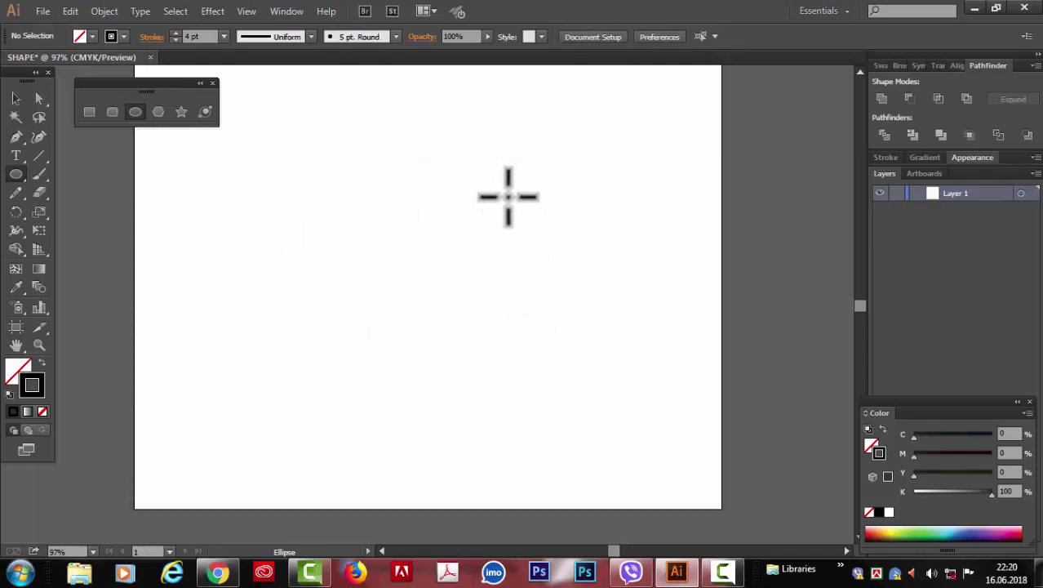
pyautogui.press('alt')
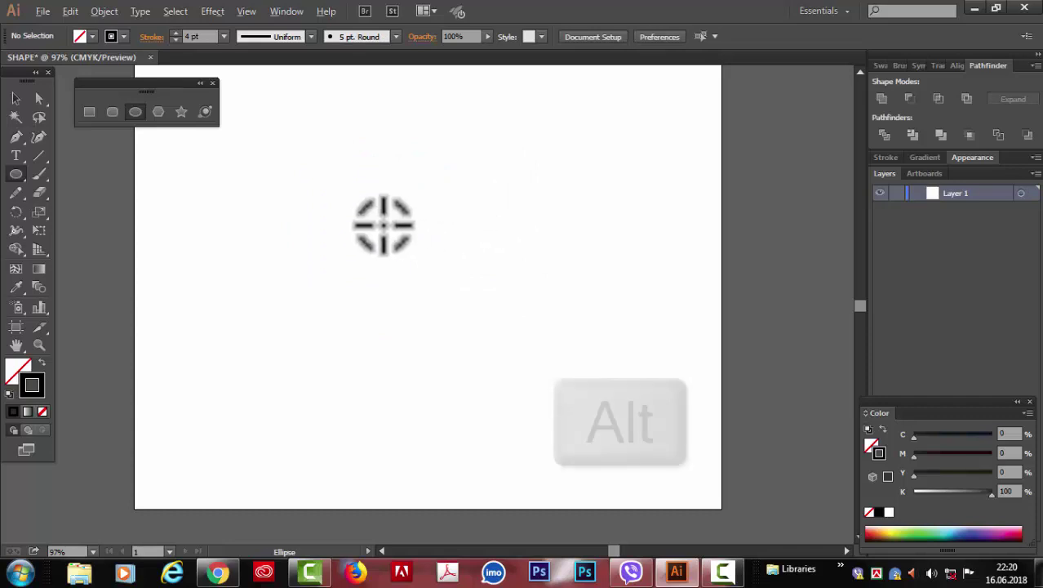
pyautogui.moveTo(403, 251); pyautogui.dragTo(427, 380)
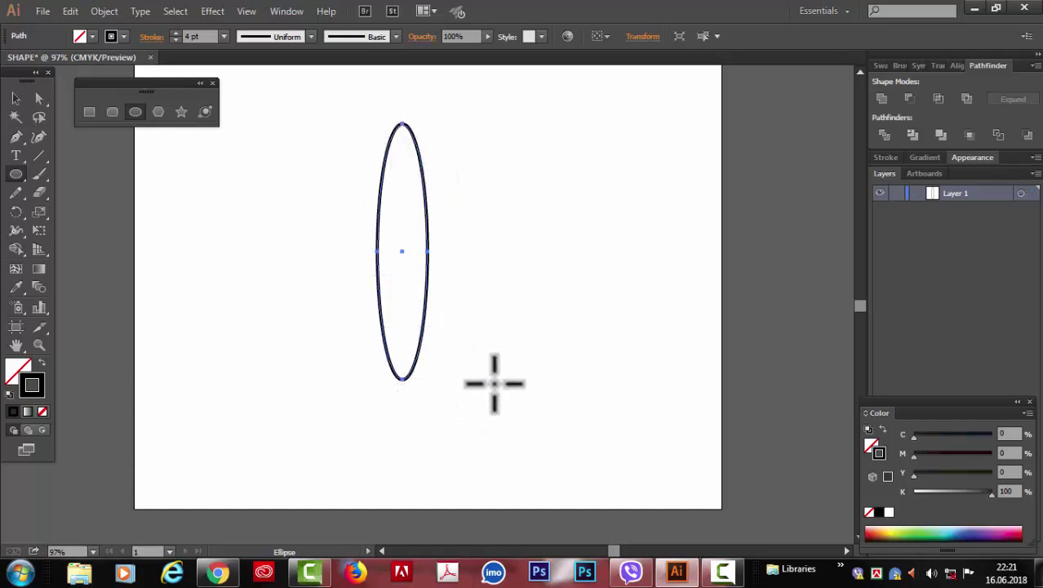
pyautogui.press('Delete')
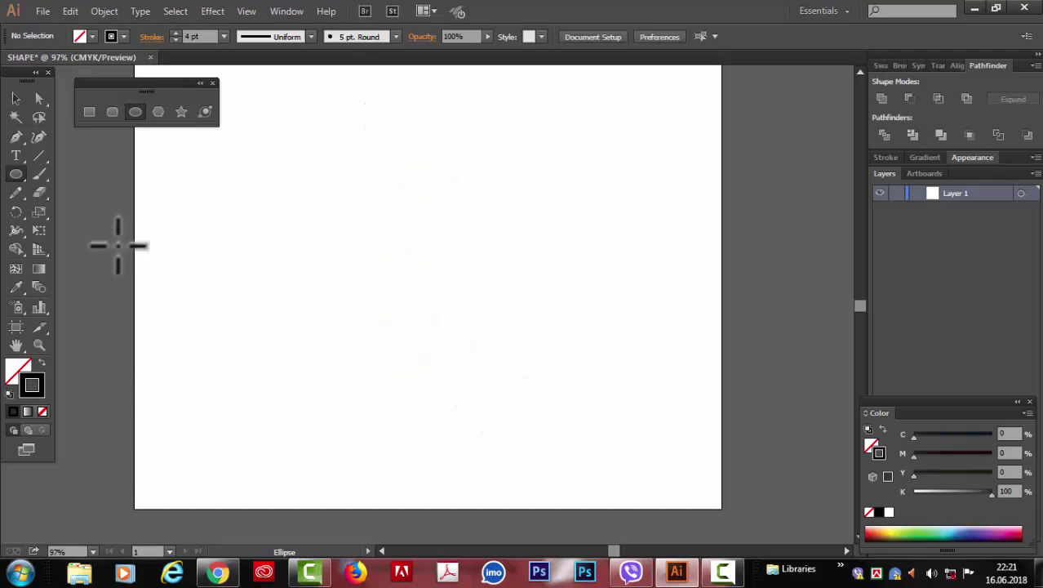
# Step: Draw a 355.67 × 237.113 pt rounded rectangle and drag its right-side anchors out into a slanted front
pyautogui.click(112, 112)
pyautogui.moveTo(281, 187); pyautogui.dragTo(547, 363)
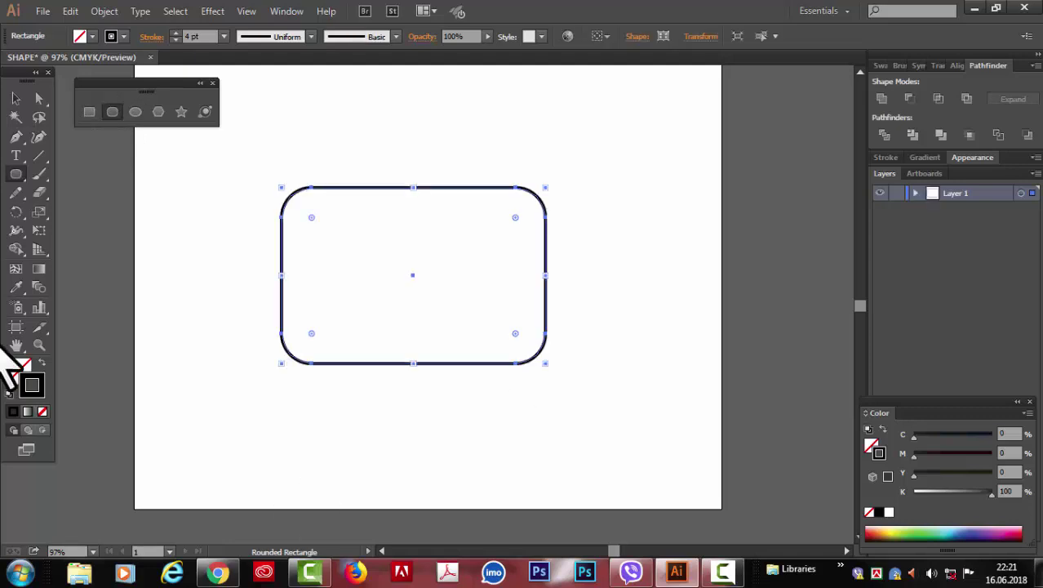
pyautogui.click(39, 98)
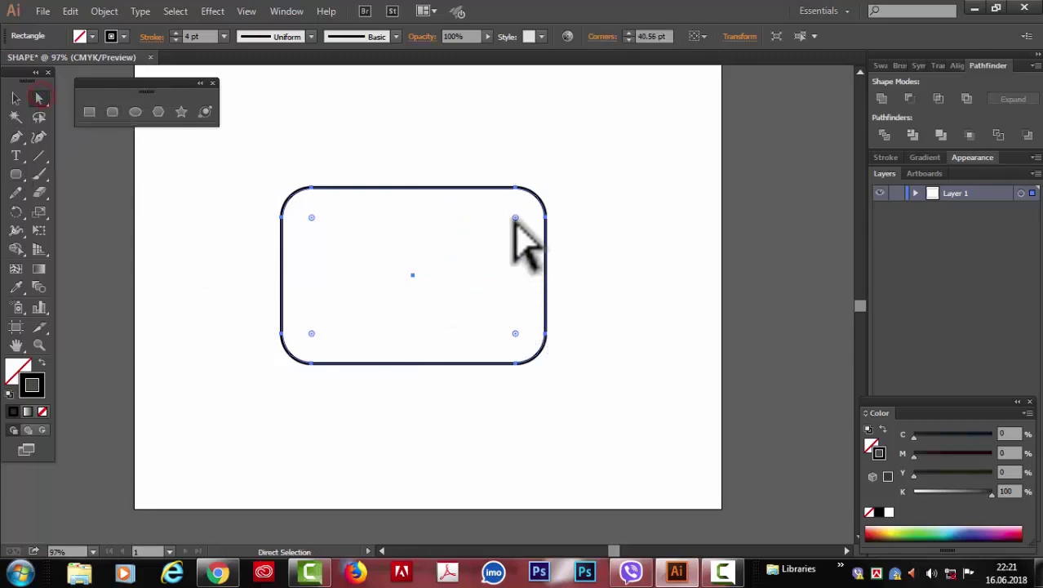
pyautogui.moveTo(519, 235); pyautogui.dragTo(563, 262)
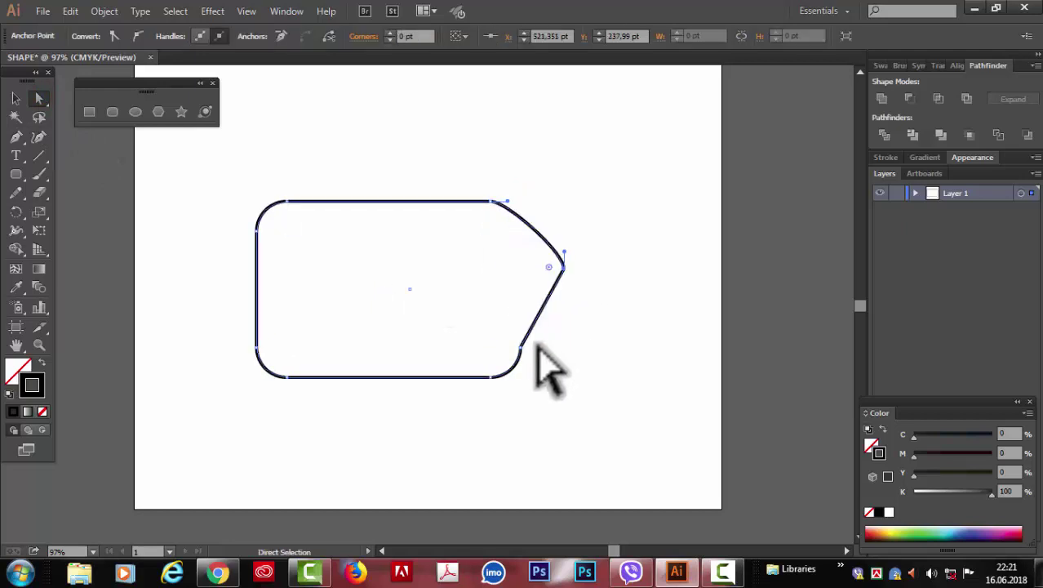
pyautogui.moveTo(518, 348); pyautogui.dragTo(600, 269)
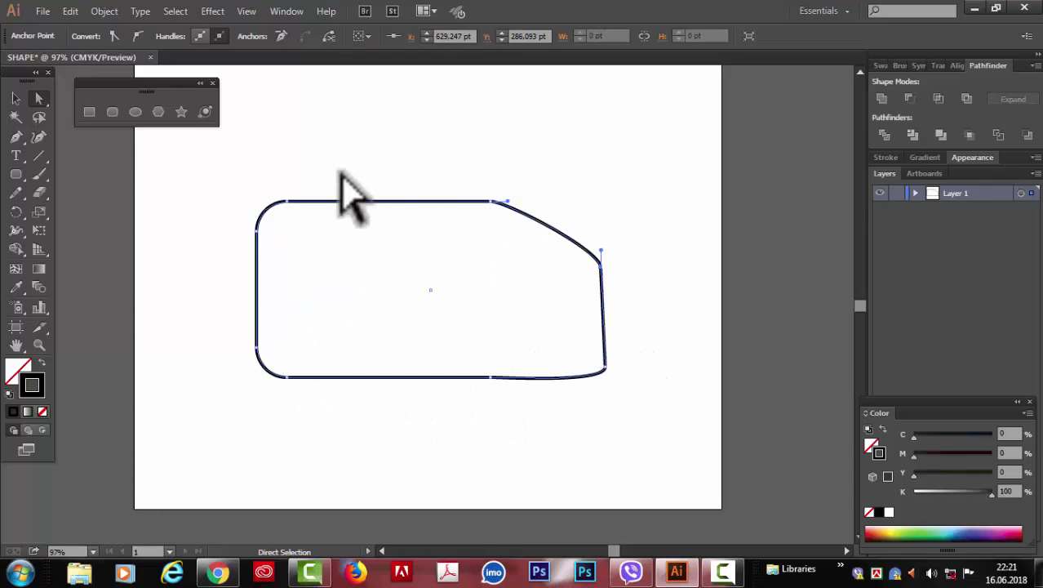
pyautogui.click(112, 110)
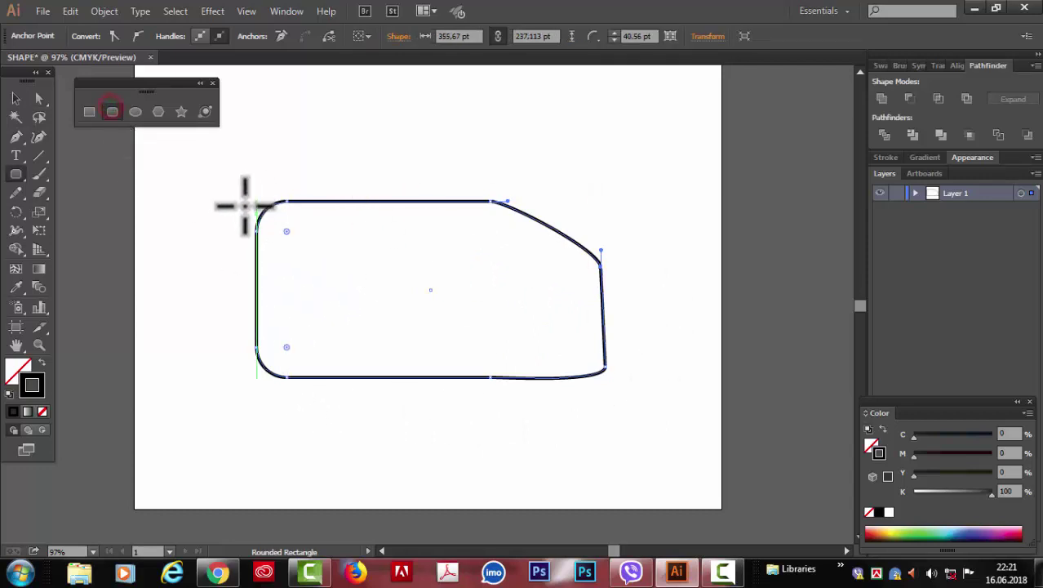
# Step: Draw a small rounded window inside the bus with slightly less rounded corners
pyautogui.moveTo(283, 222); pyautogui.dragTo(324, 273)
pyautogui.press('Down')
pyautogui.press('Down')
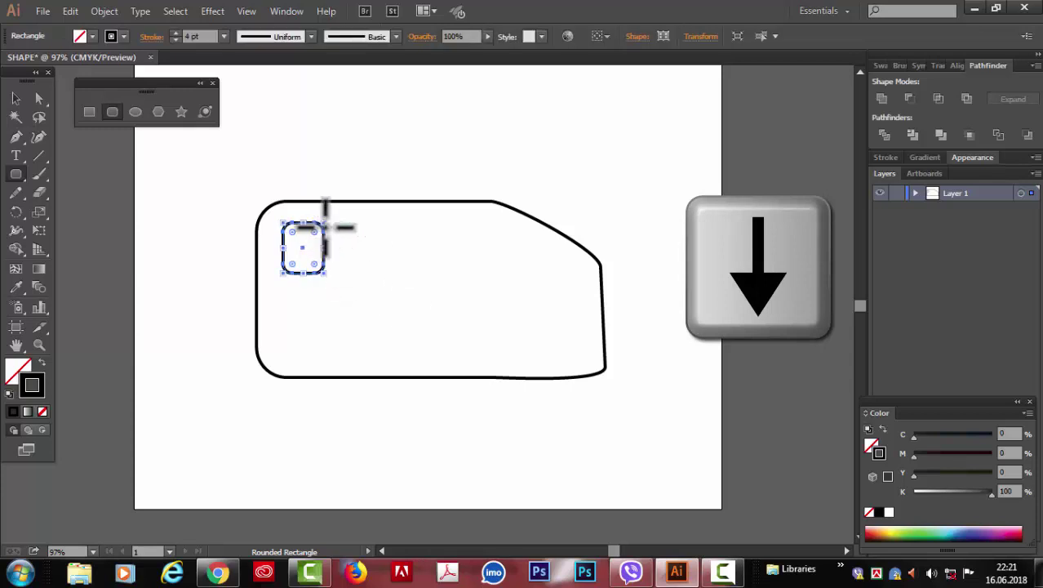
pyautogui.moveTo(356, 221); pyautogui.dragTo(399, 272)
# Step: Alt-drag window copies to the right and reshape one into a tall 55.67 × 191.75 pt door
pyautogui.click(15, 98)
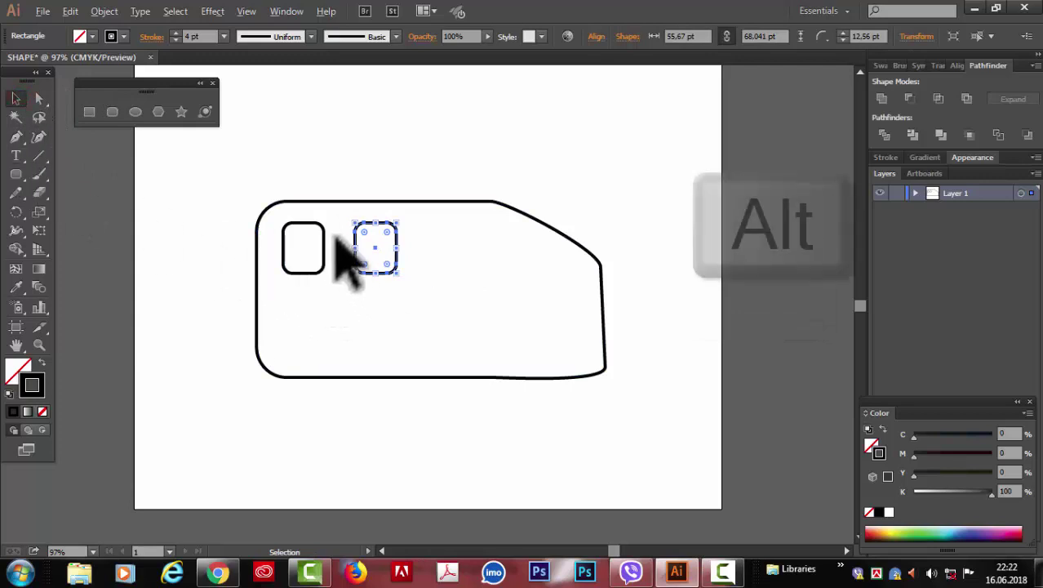
pyautogui.moveTo(396, 263); pyautogui.dragTo(511, 367)
pyautogui.moveTo(528, 285); pyautogui.dragTo(482, 294)
pyautogui.click(325, 366)
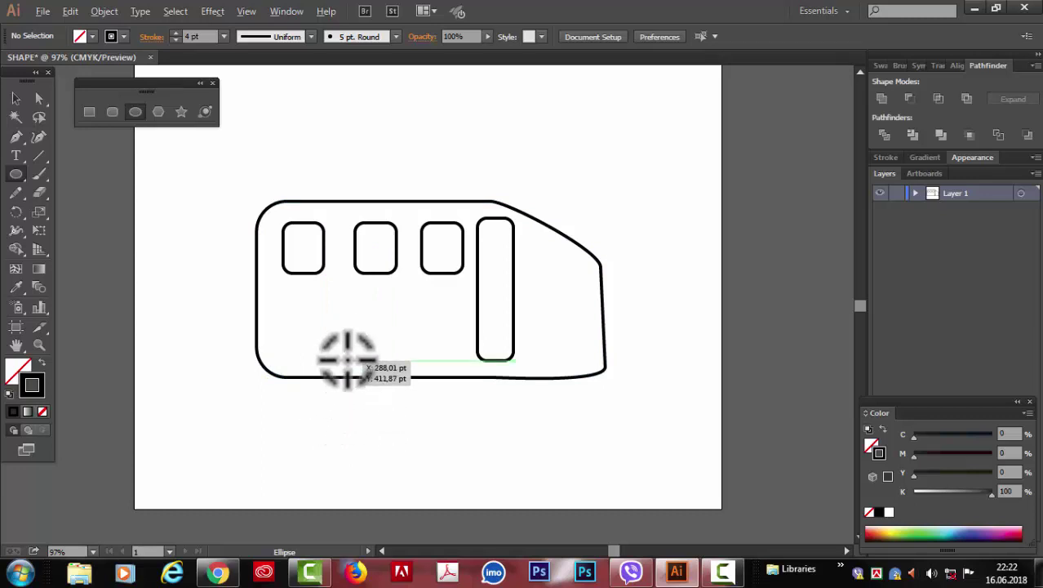
# Step: Draw a circle wheel on the bus's bottom edge and Alt-drag a copy to the rear
pyautogui.press('shift')
pyautogui.press('alt')
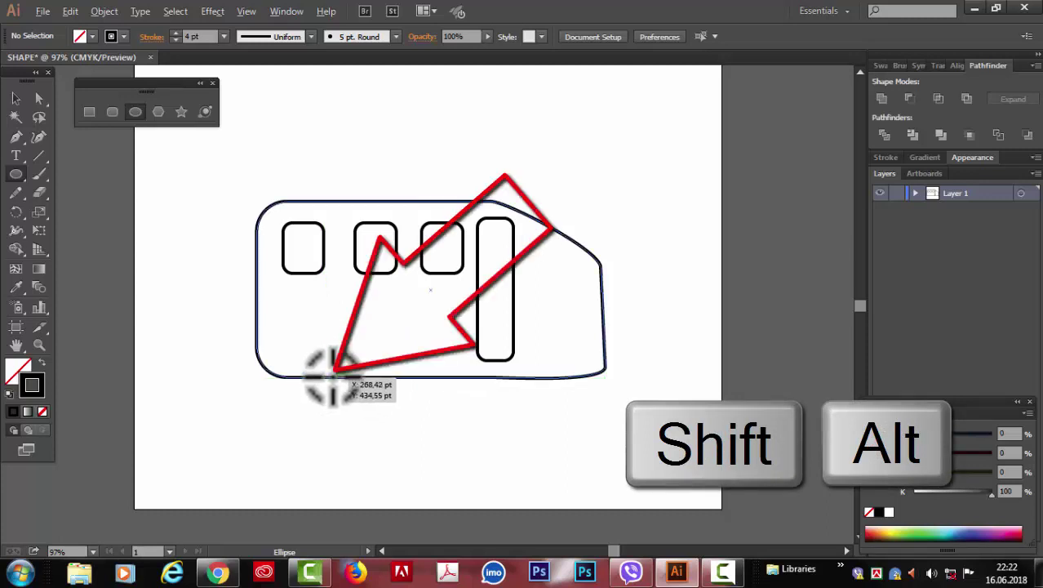
pyautogui.moveTo(332, 376)
pyautogui.mouseDown()
pyautogui.moveTo(352, 412)
pyautogui.moveTo(368, 412)
pyautogui.mouseUp()
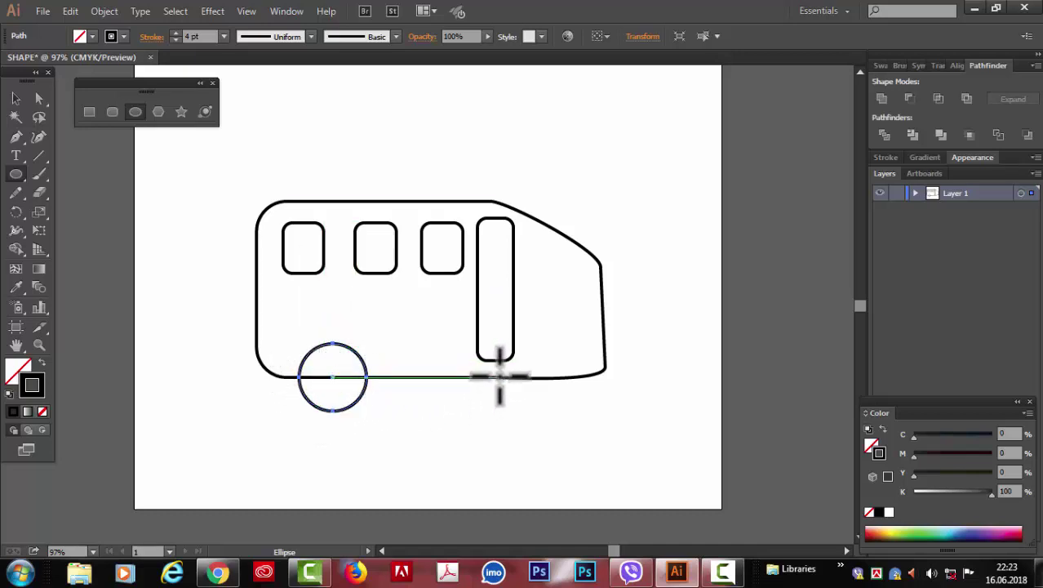
pyautogui.click(17, 99)
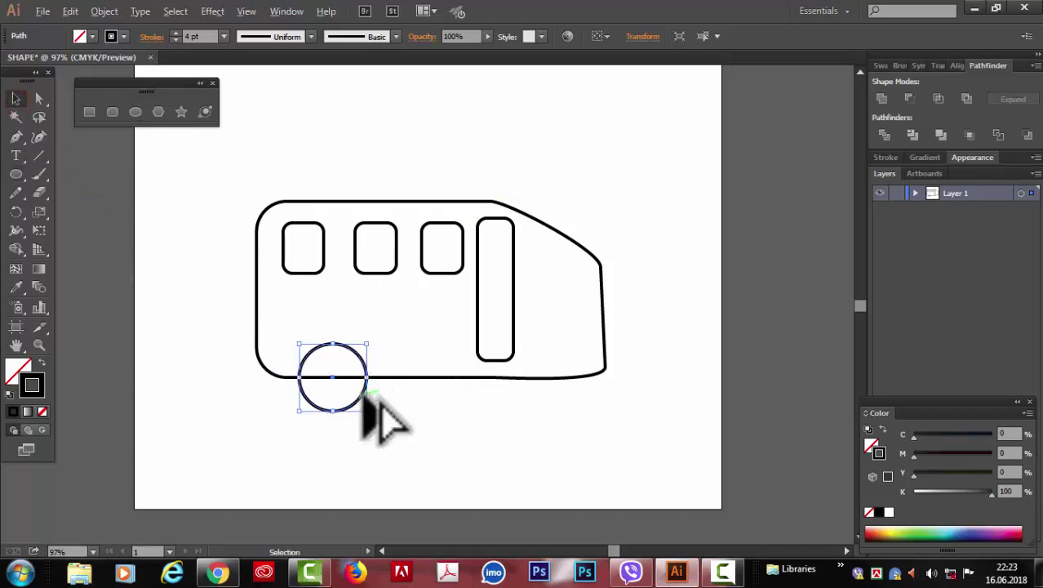
pyautogui.moveTo(365, 393); pyautogui.dragTo(589, 394)
pyautogui.click(715, 282)
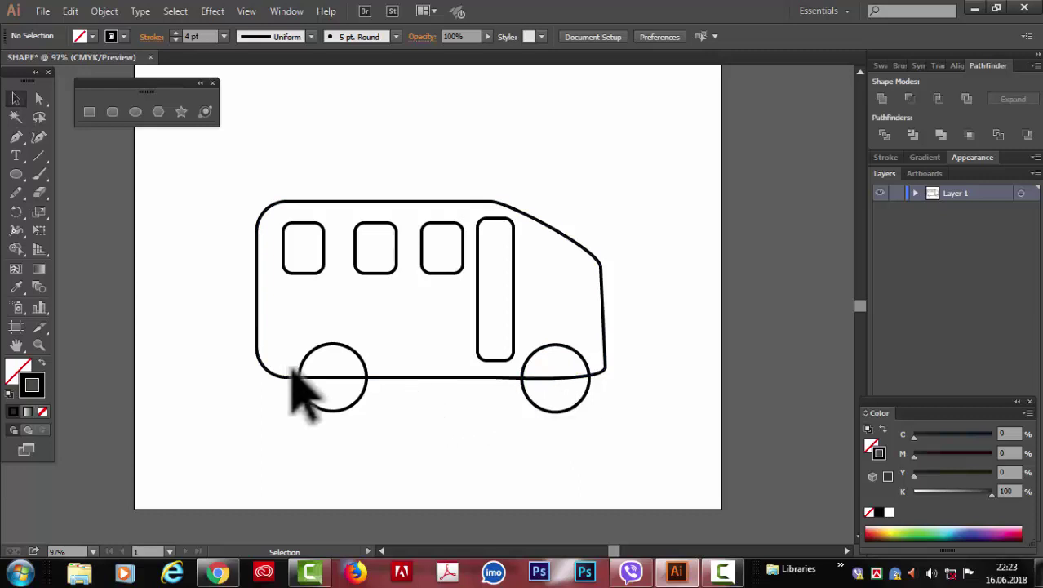
# Step: Draw a trial circle between the wheels with the Ellipse tool (L), then delete it
pyautogui.press('l')
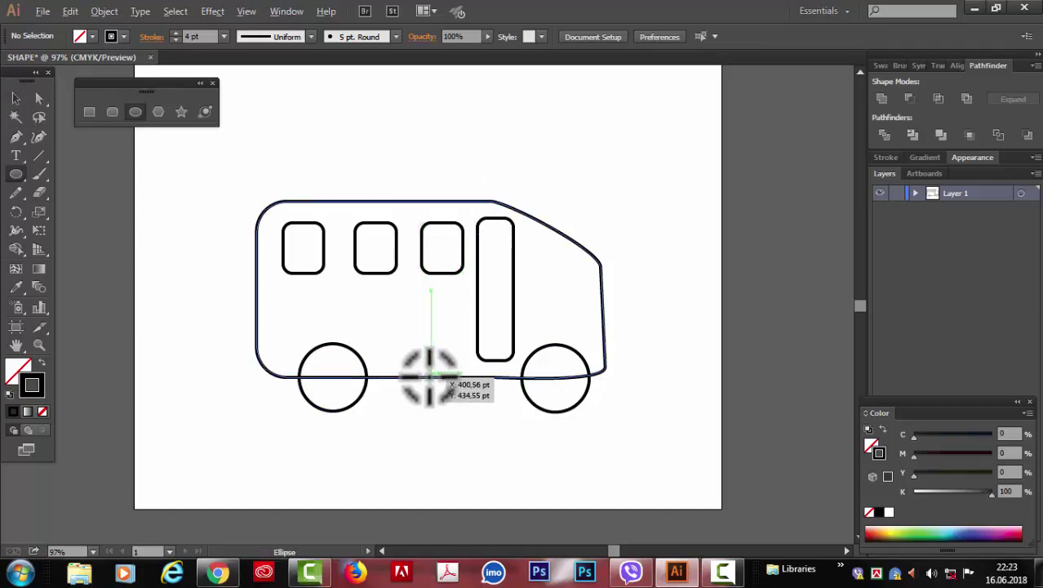
pyautogui.moveTo(431, 376); pyautogui.dragTo(478, 447)
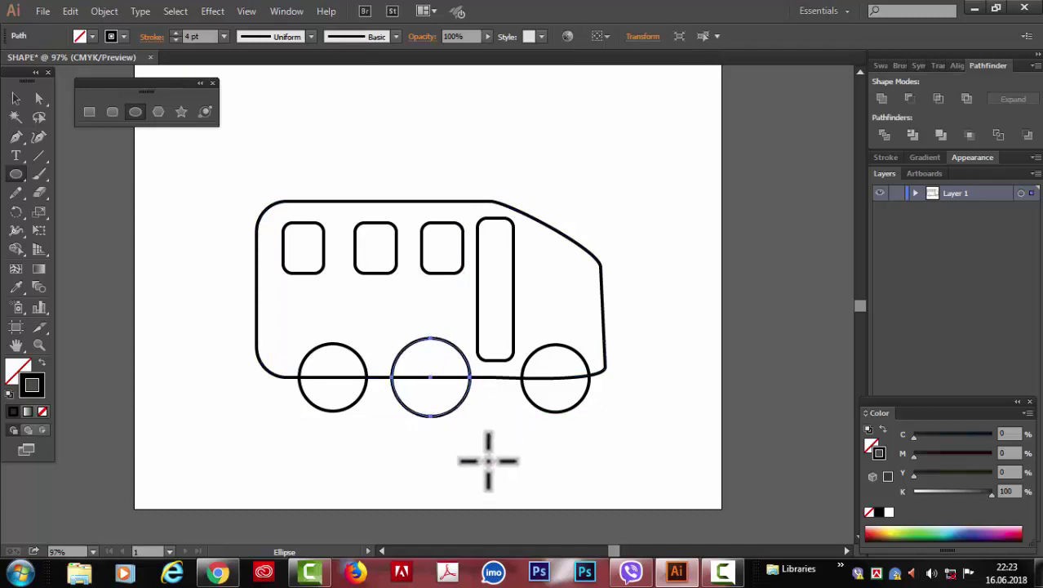
pyautogui.press('Delete')
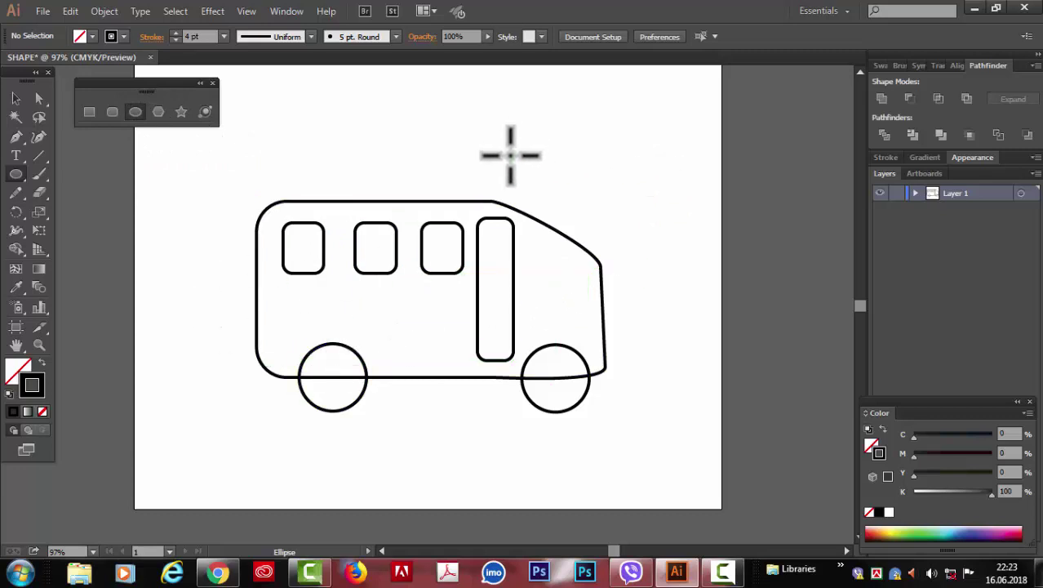
# Step: Draw a long flat ellipse and move it below the bus at lower left
pyautogui.moveTo(606, 98)
pyautogui.mouseDown()
pyautogui.moveTo(648, 261)
pyautogui.moveTo(610, 240)
pyautogui.moveTo(658, 223)
pyautogui.moveTo(673, 328)
pyautogui.moveTo(641, 409)
pyautogui.moveTo(610, 408)
pyautogui.moveTo(642, 386)
pyautogui.moveTo(663, 267)
pyautogui.moveTo(582, 145)
pyautogui.moveTo(317, 140)
pyautogui.moveTo(289, 103)
pyautogui.moveTo(285, 136)
pyautogui.moveTo(268, 121)
pyautogui.moveTo(298, 139)
pyautogui.moveTo(245, 151)
pyautogui.moveTo(612, 139)
pyautogui.moveTo(351, 140)
pyautogui.moveTo(224, 185)
pyautogui.mouseUp()
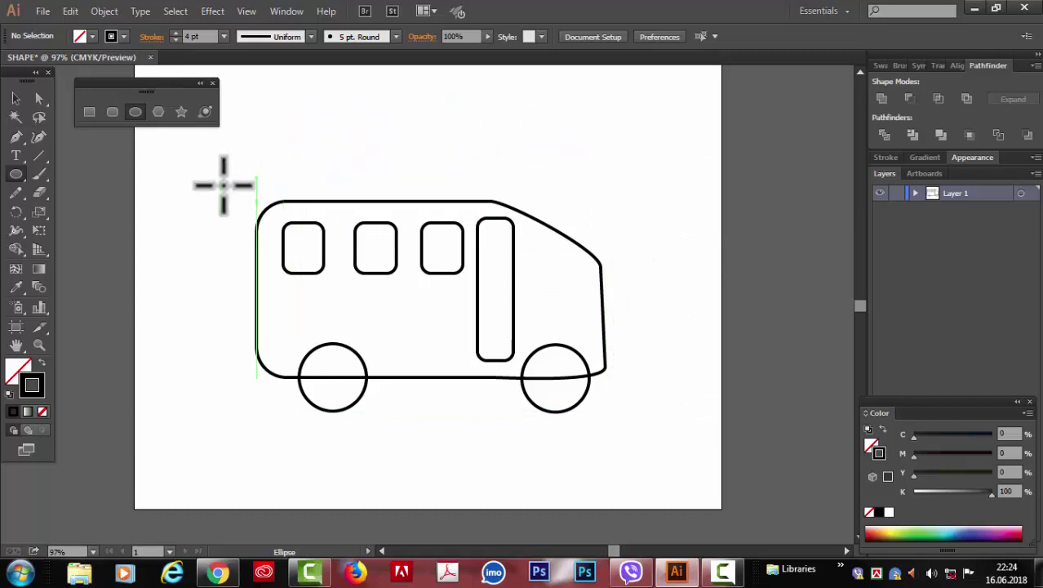
pyautogui.click(89, 112)
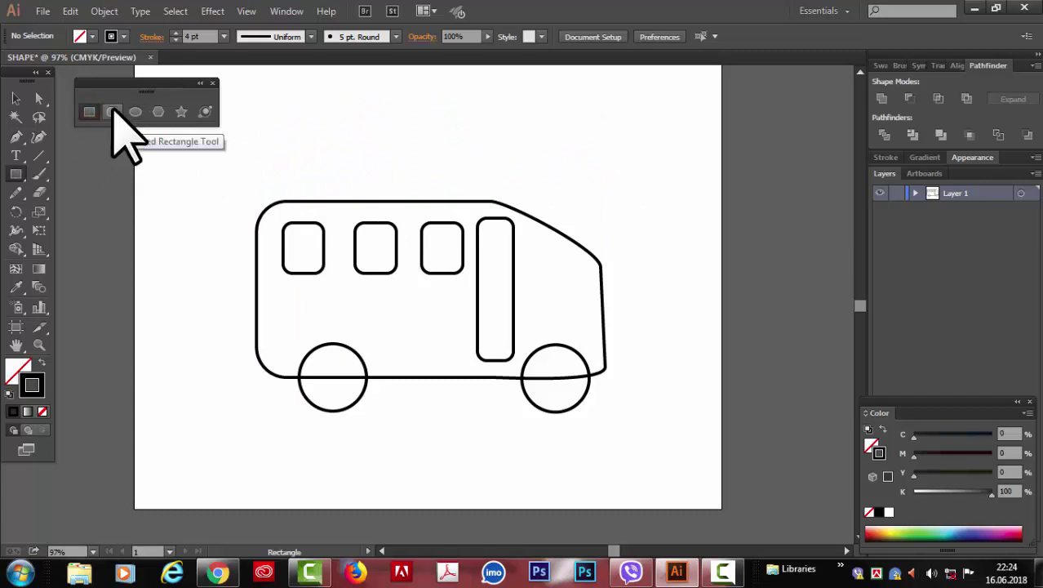
pyautogui.click(113, 112)
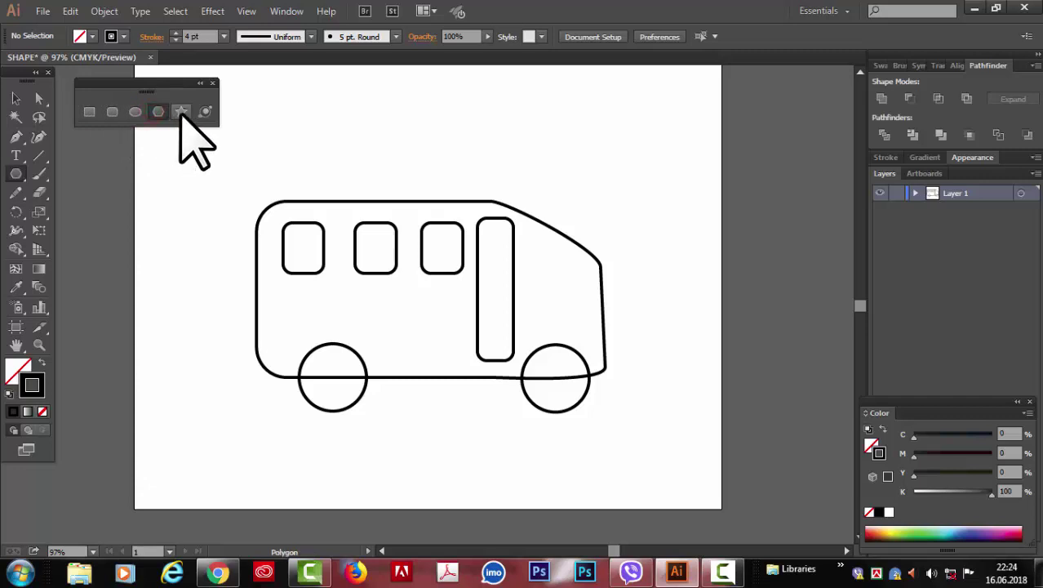
pyautogui.click(112, 112)
pyautogui.click(135, 112)
pyautogui.moveTo(314, 119); pyautogui.dragTo(688, 148)
pyautogui.press('space')
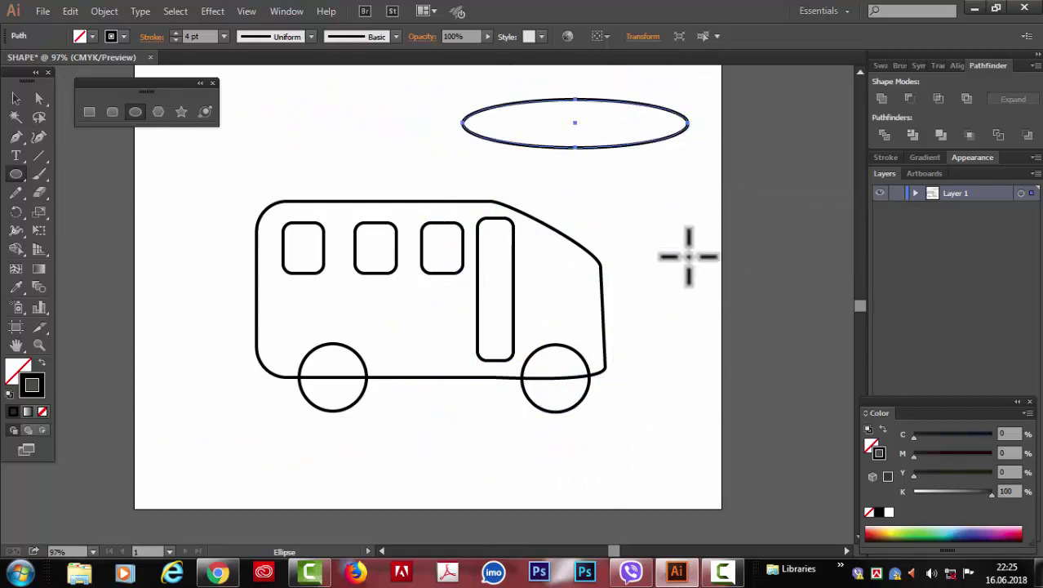
pyautogui.click(15, 99)
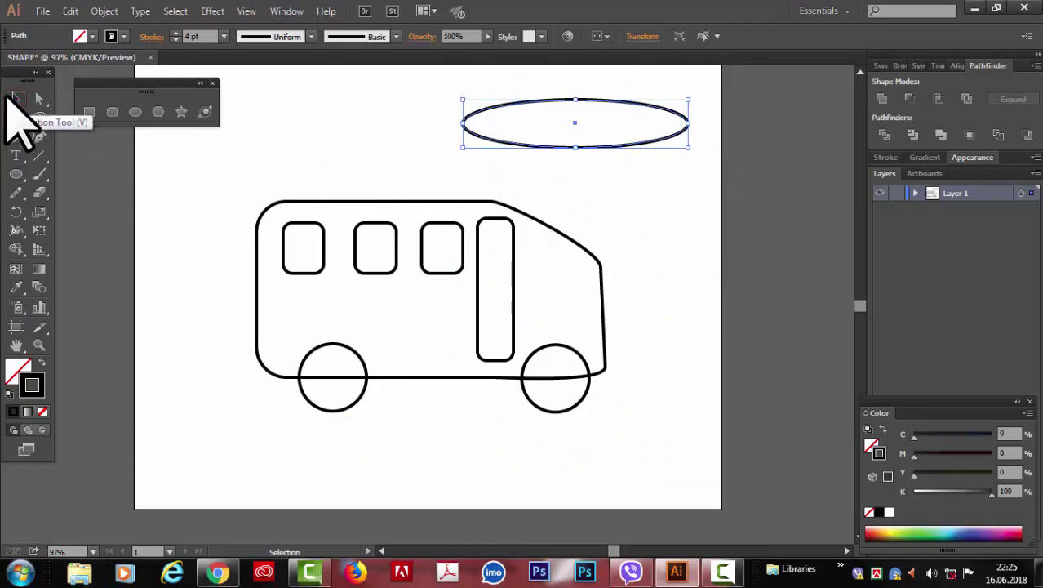
pyautogui.moveTo(636, 144); pyautogui.dragTo(356, 475)
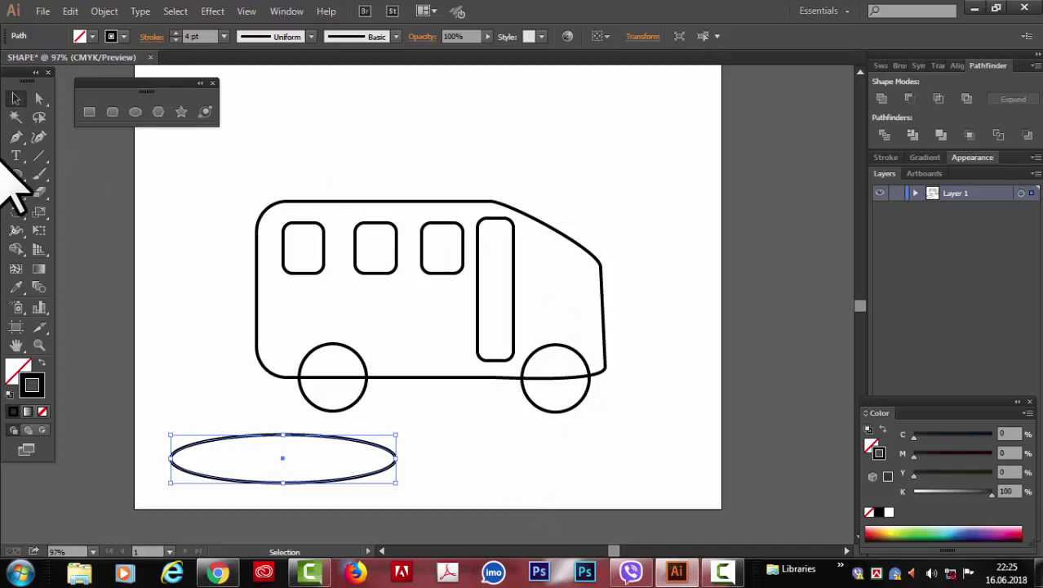
# Step: Draw a rectangle and reposition it beneath the rear wheel
pyautogui.click(89, 111)
pyautogui.moveTo(318, 102); pyautogui.dragTo(457, 177)
pyautogui.press('space')
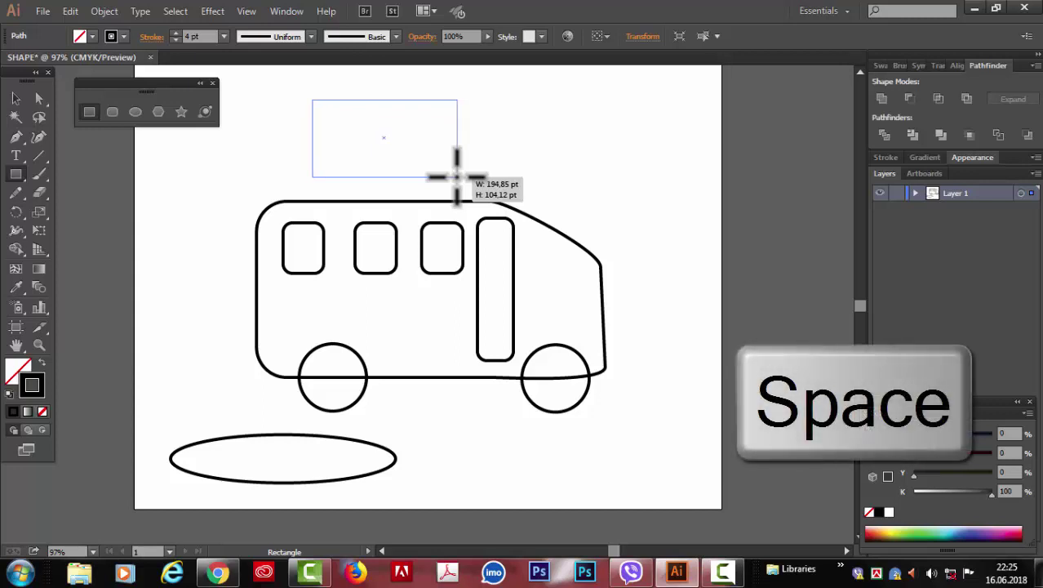
pyautogui.moveTo(457, 176)
pyautogui.mouseDown()
pyautogui.moveTo(582, 172)
pyautogui.moveTo(535, 165)
pyautogui.moveTo(640, 182)
pyautogui.moveTo(672, 177)
pyautogui.moveTo(663, 158)
pyautogui.moveTo(645, 158)
pyautogui.moveTo(676, 184)
pyautogui.moveTo(710, 424)
pyautogui.moveTo(605, 492)
pyautogui.mouseUp()
# Step: Create a 280.4124 × 247.4227 pt rectangle through the size dialog, then delete it
pyautogui.click(112, 111)
pyautogui.moveTo(150, 370)
pyautogui.mouseDown()
pyautogui.moveTo(222, 297)
pyautogui.moveTo(229, 372)
pyautogui.mouseUp()
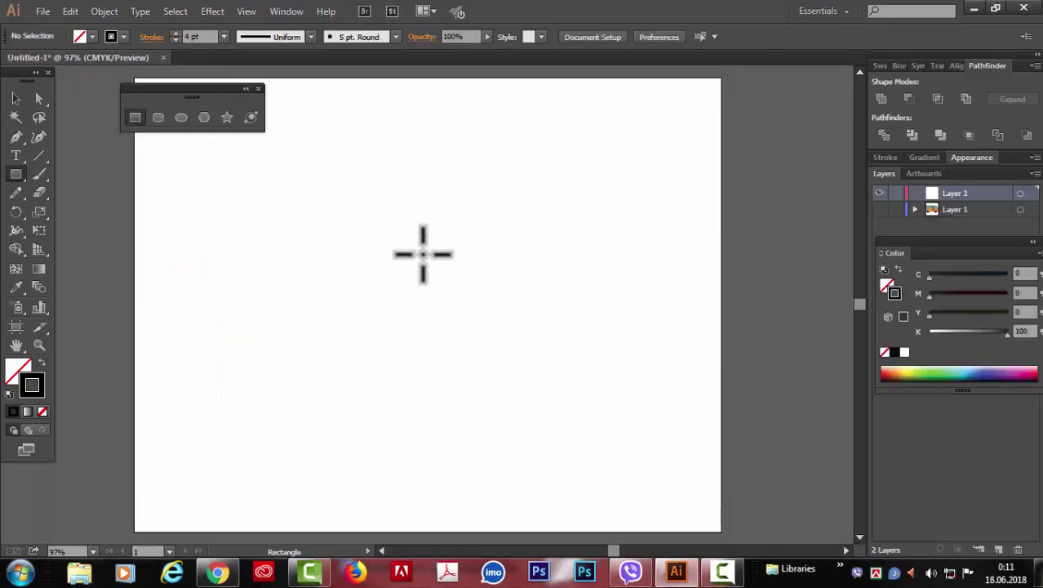
pyautogui.click(422, 253)
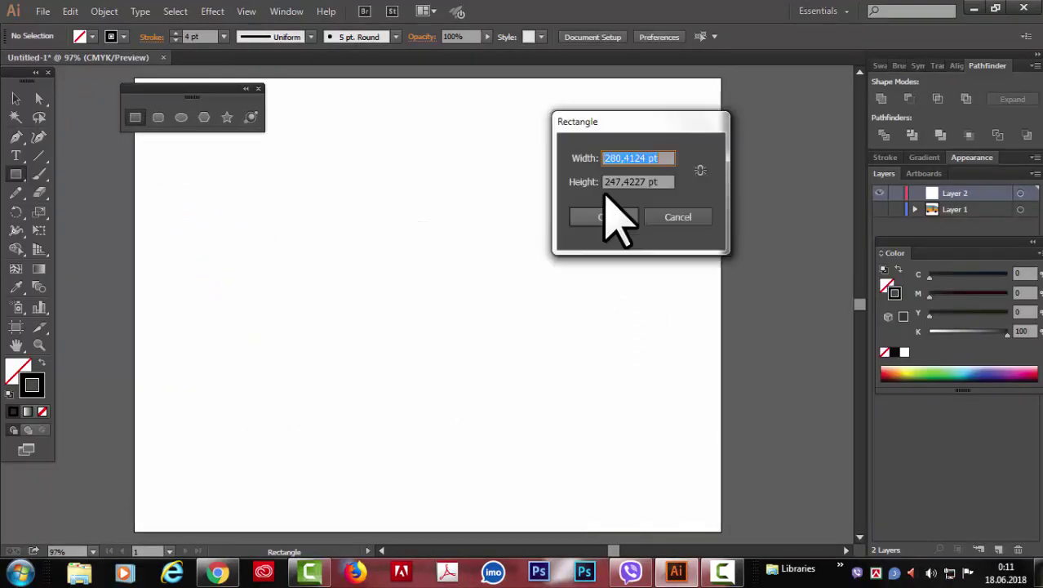
pyautogui.moveTo(617, 130); pyautogui.dragTo(491, 131)
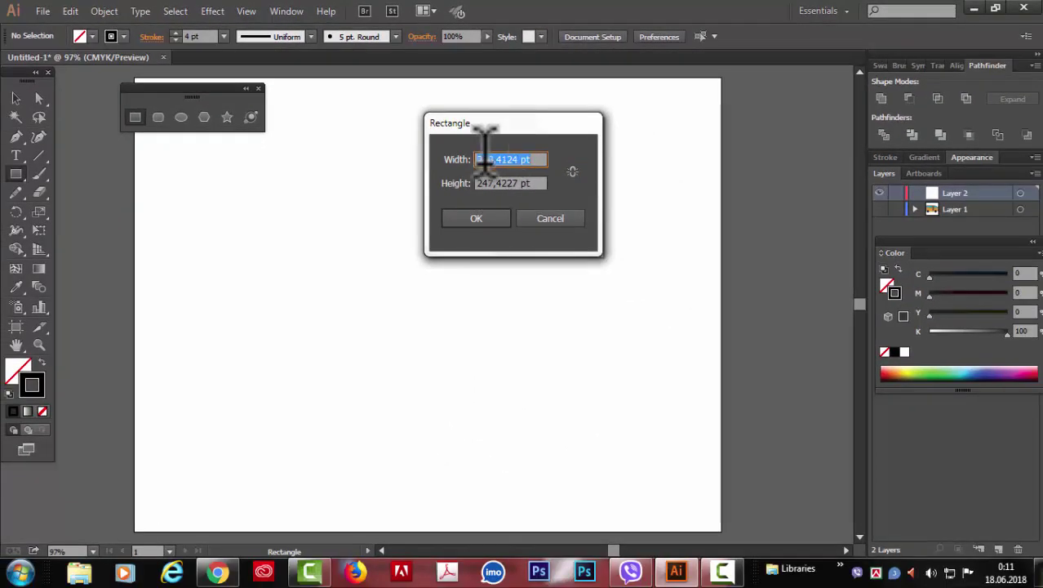
pyautogui.click(540, 160)
pyautogui.click(482, 219)
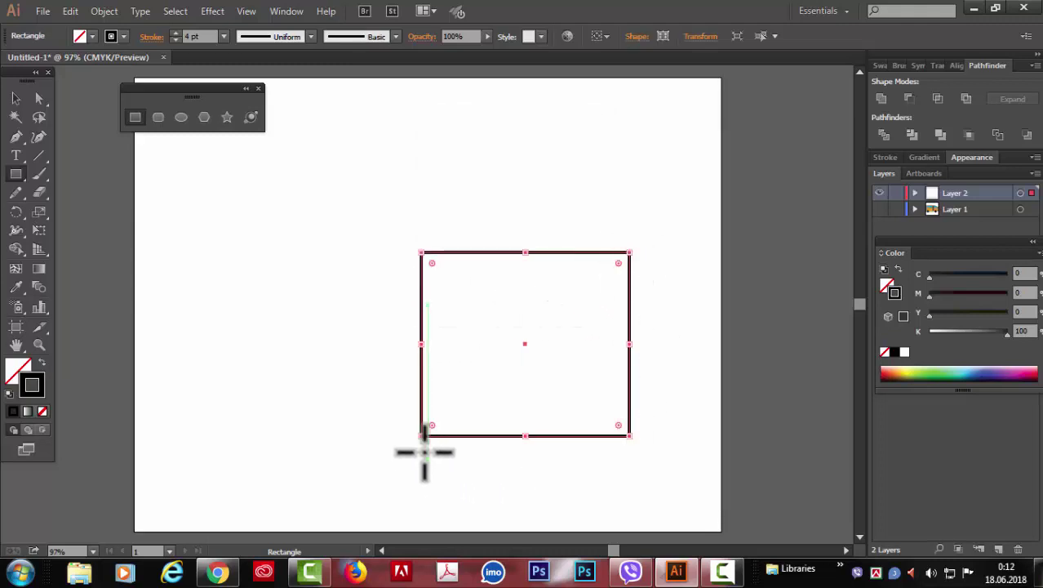
pyautogui.press('Delete')
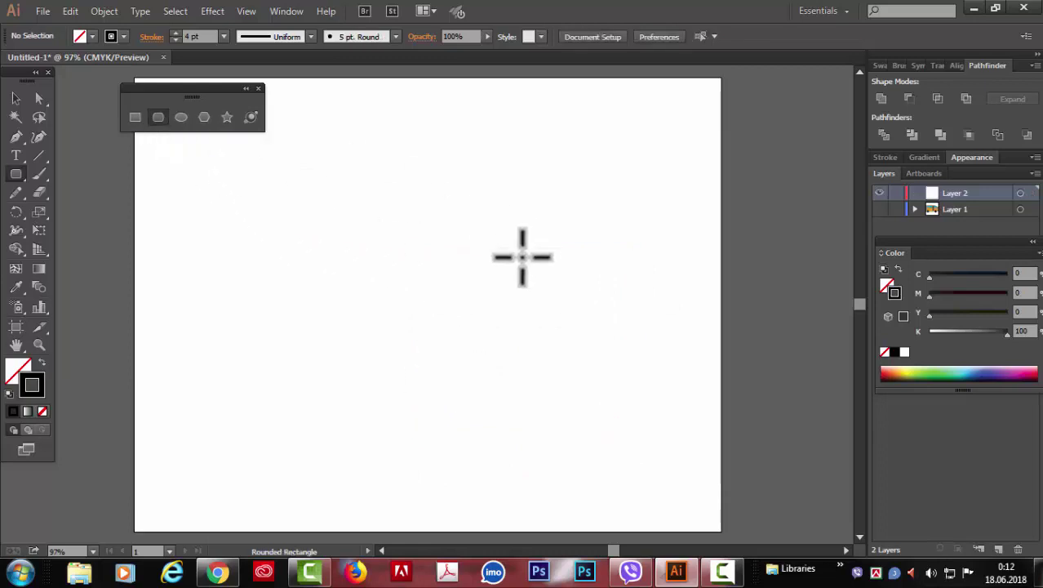
pyautogui.click(389, 221)
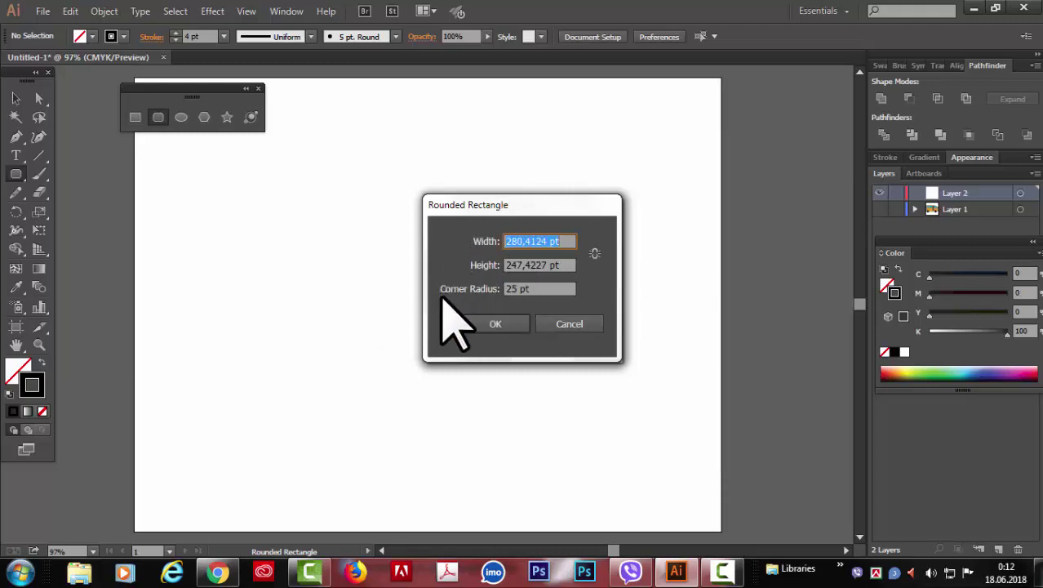
pyautogui.doubleClick(513, 288)
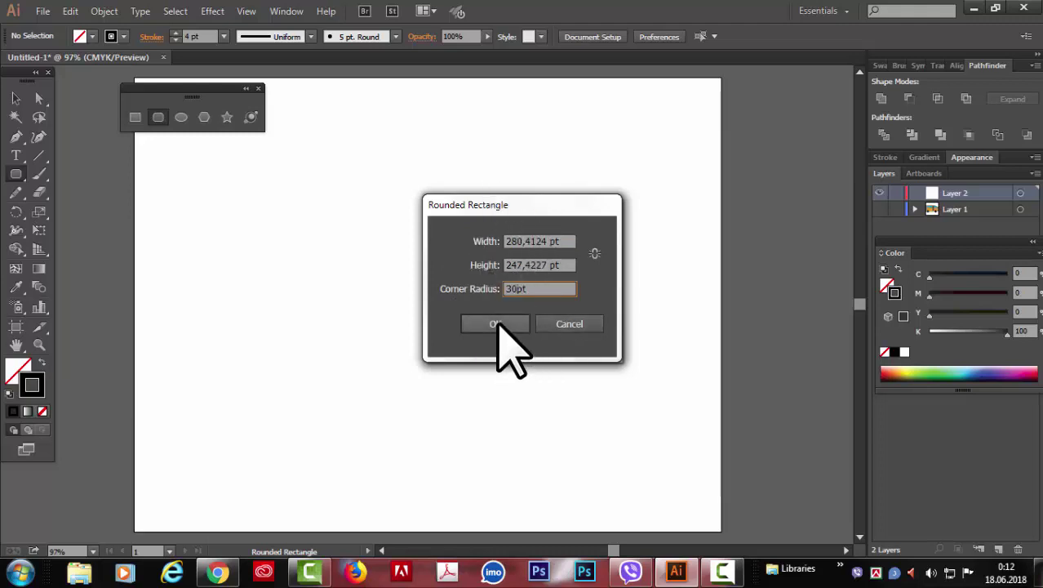
pyautogui.click(500, 321)
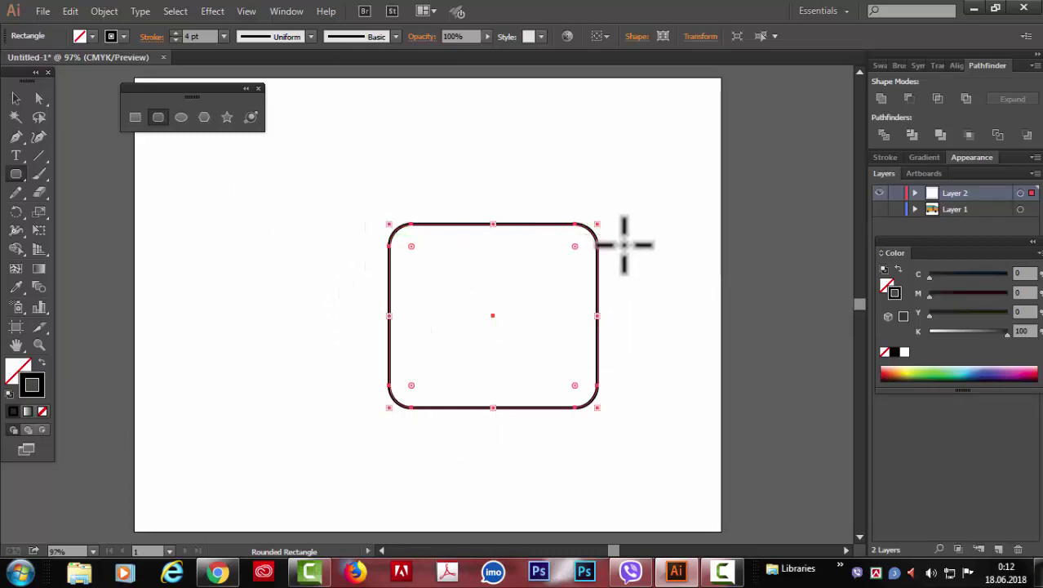
pyautogui.press('Delete')
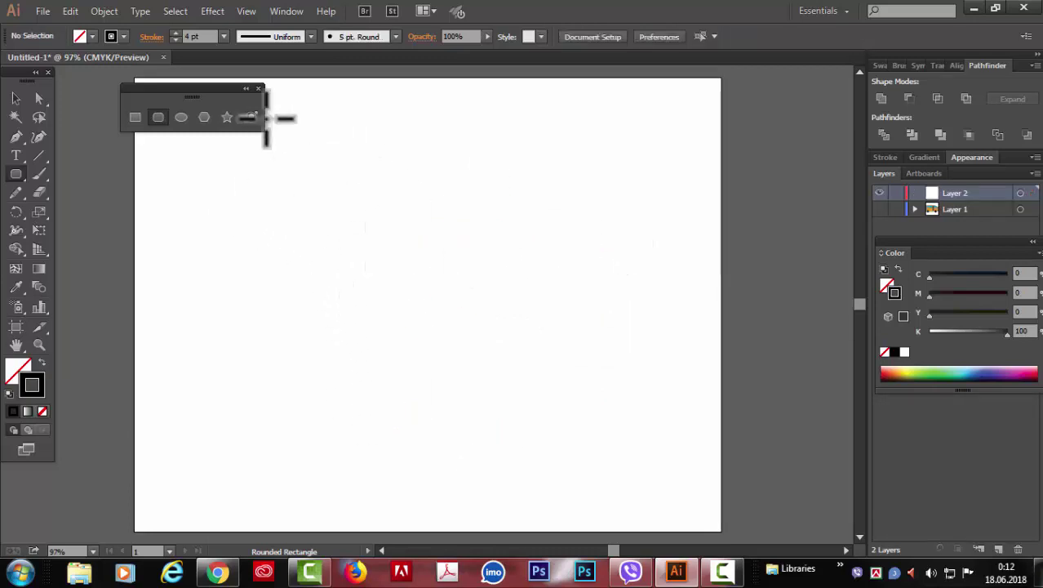
# Step: Create a 95.8763 × 95.8763 pt circle by confirming those values in the Ellipse dialog
pyautogui.click(182, 118)
pyautogui.click(406, 240)
pyautogui.click(649, 242)
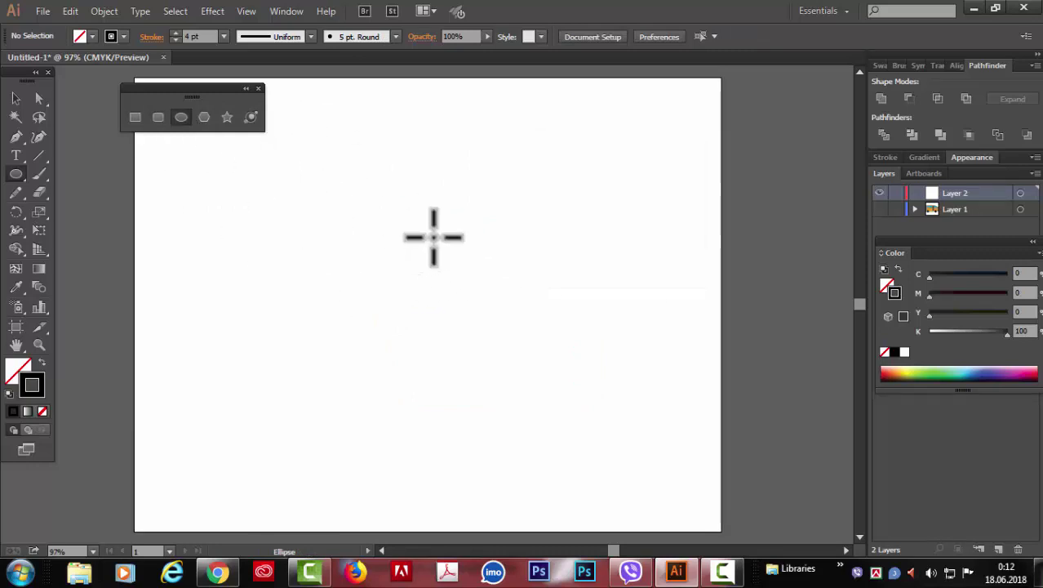
pyautogui.click(403, 218)
pyautogui.moveTo(618, 155); pyautogui.dragTo(519, 143)
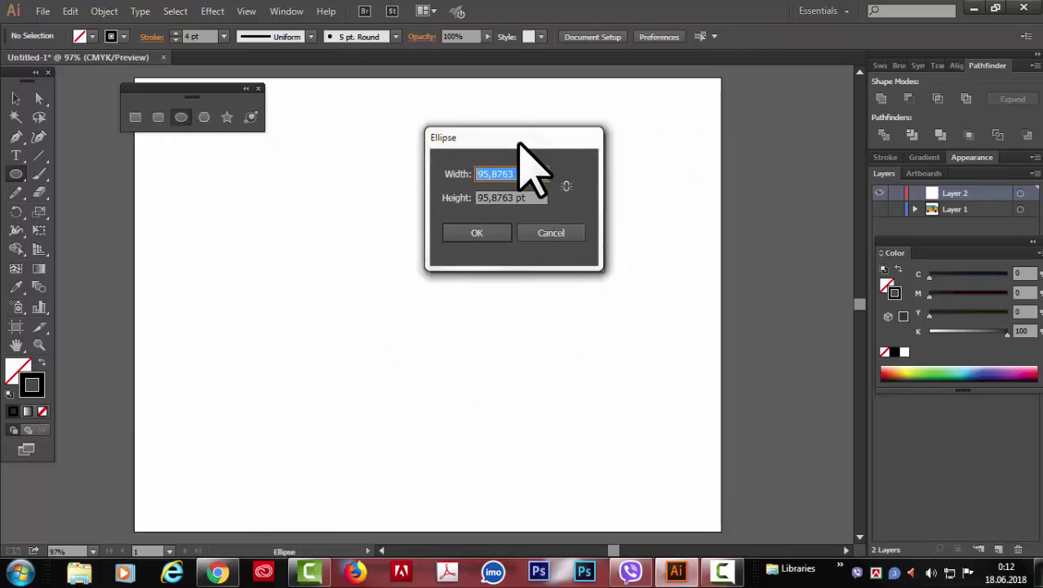
pyautogui.click(484, 232)
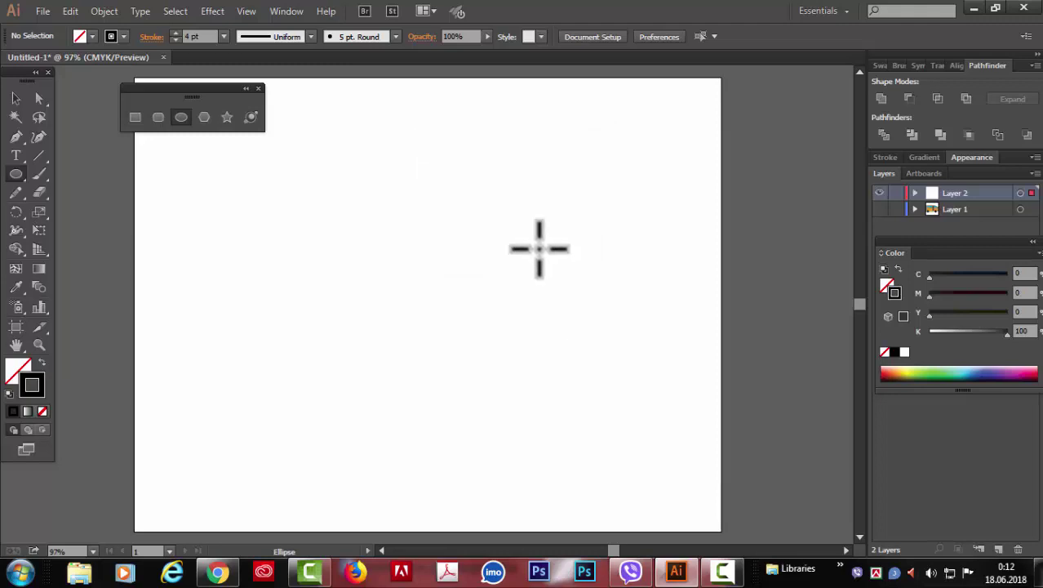